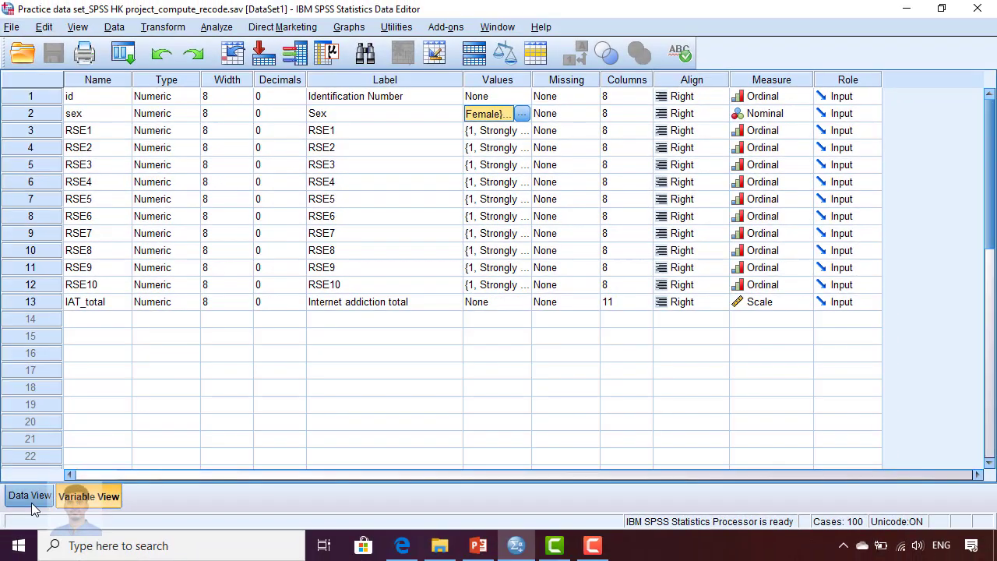
Review the dataset's case values and variable definitions, then check the value labels assigned to RSE1.
click(30, 498)
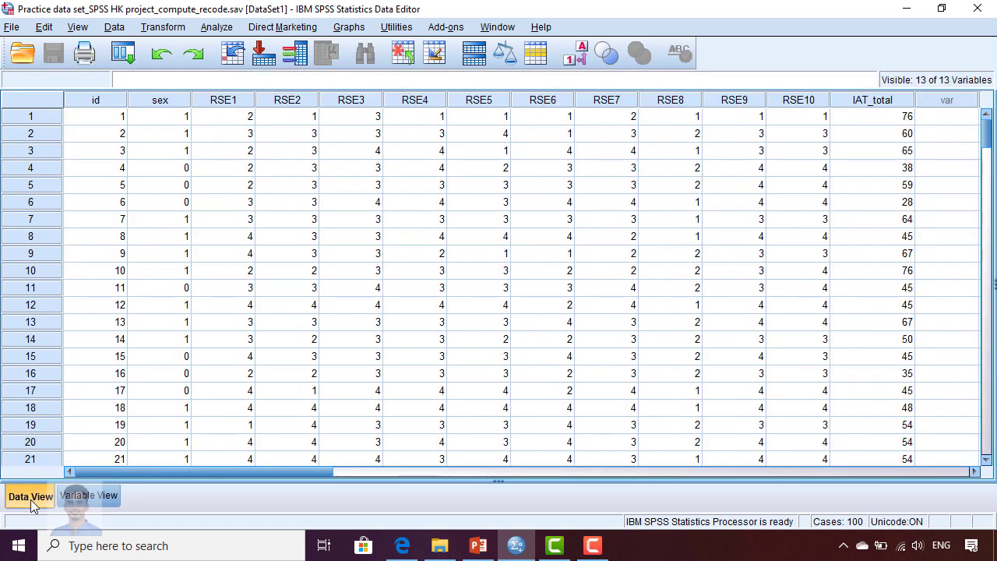
scroll(820, 227, down, 2)
scroll(820, 228, up, 2)
click(88, 495)
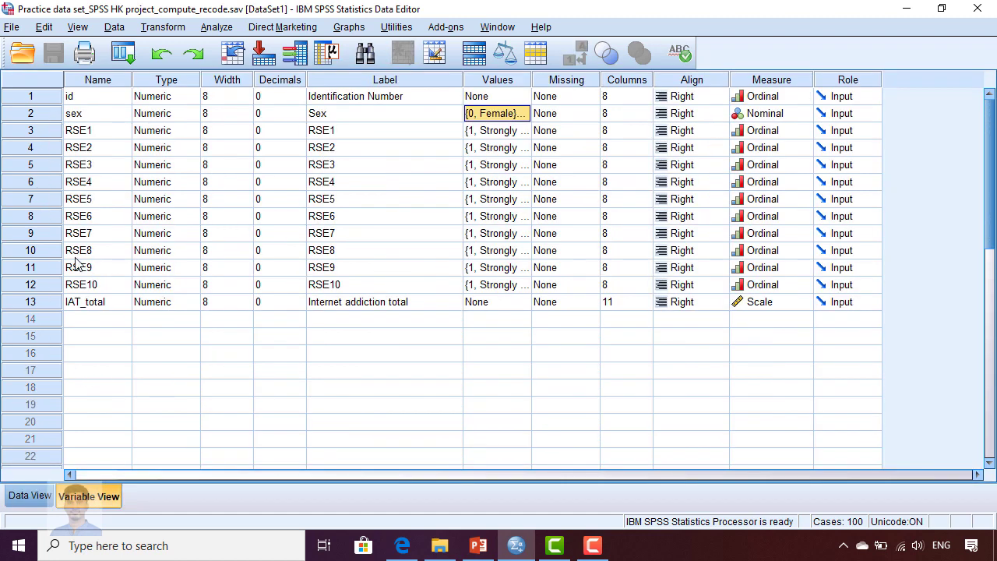
click(515, 137)
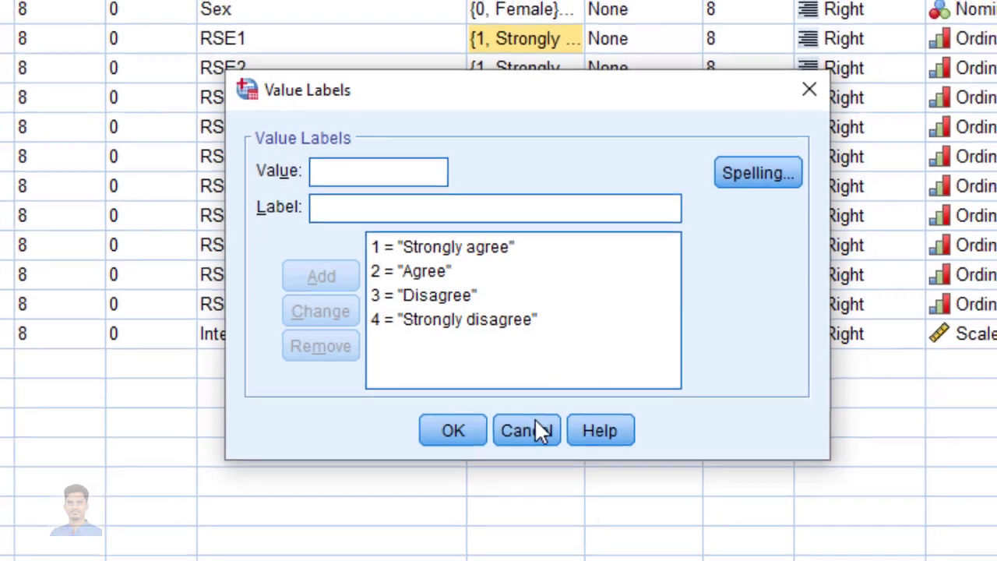
click(536, 430)
Switch to the codebook PDF in Edge and examine the coding and scoring instructions for the Rosenberg Self-esteem items.
click(402, 546)
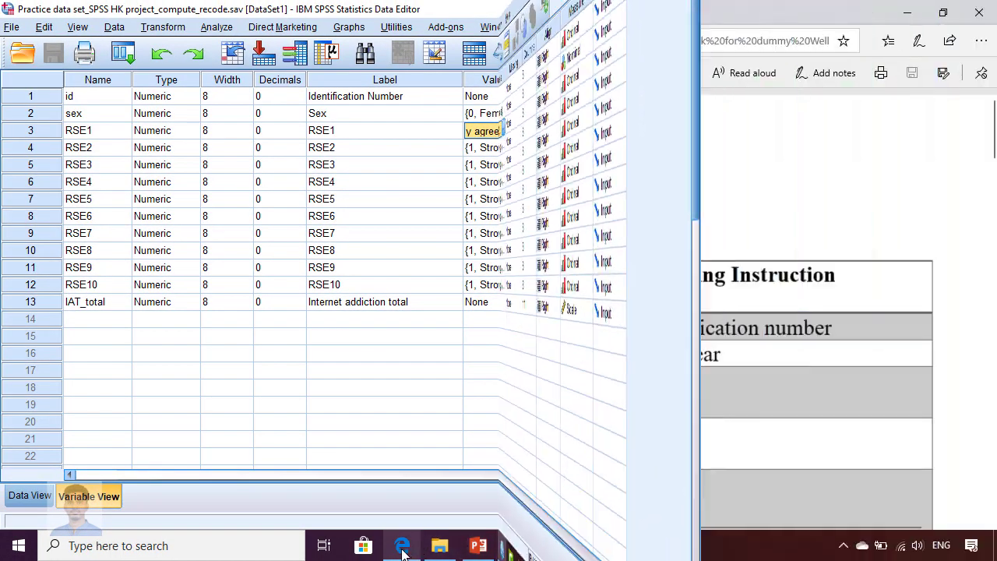
scroll(471, 331, down, 2)
scroll(470, 331, down, 1)
scroll(472, 330, down, 5)
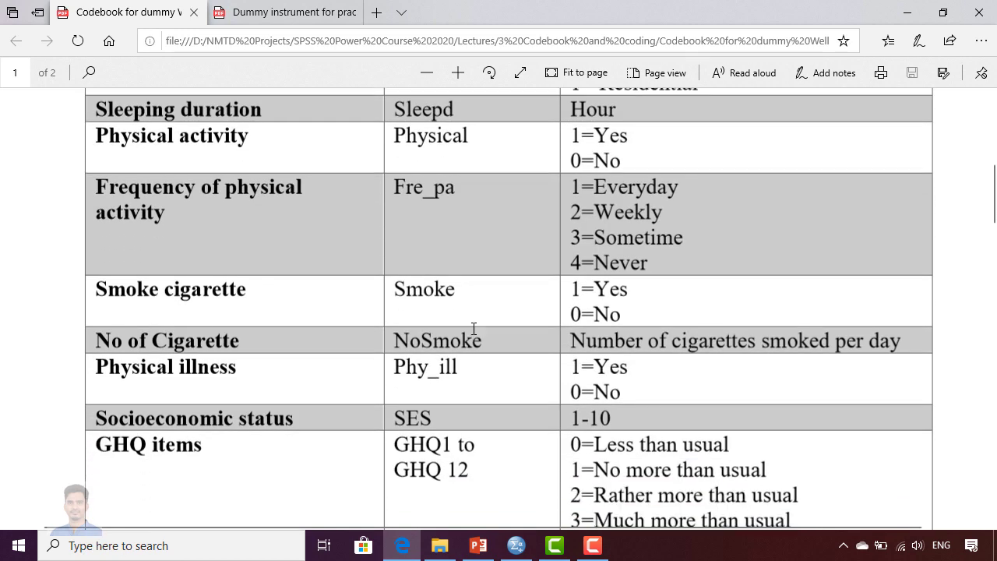
scroll(496, 339, down, 2)
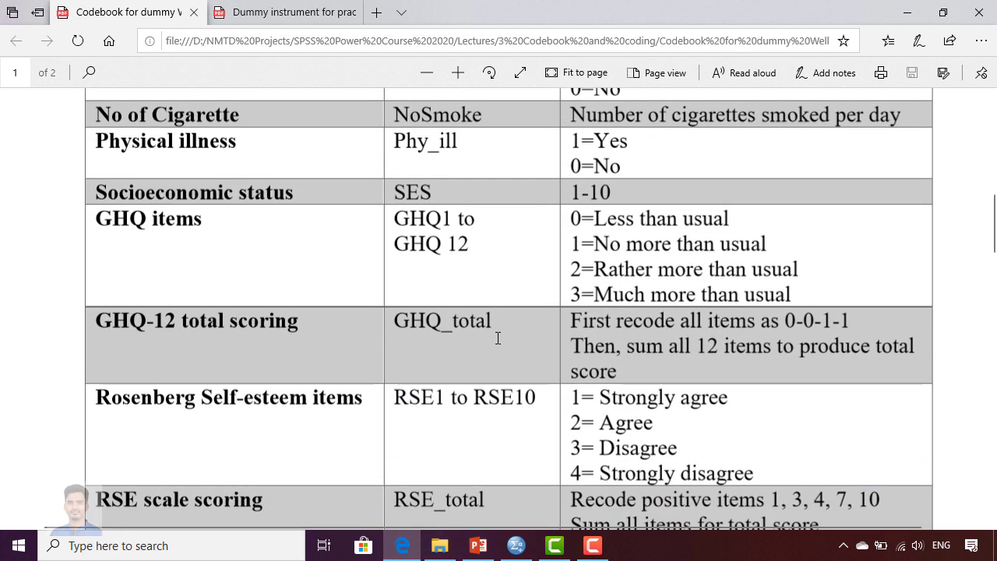
scroll(328, 340, down, 1)
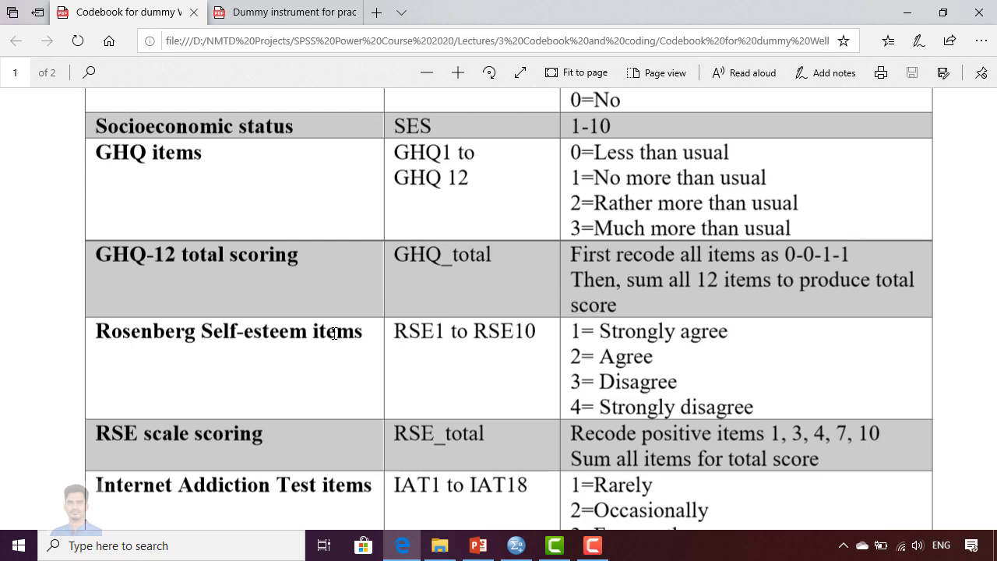
scroll(717, 351, down, 2)
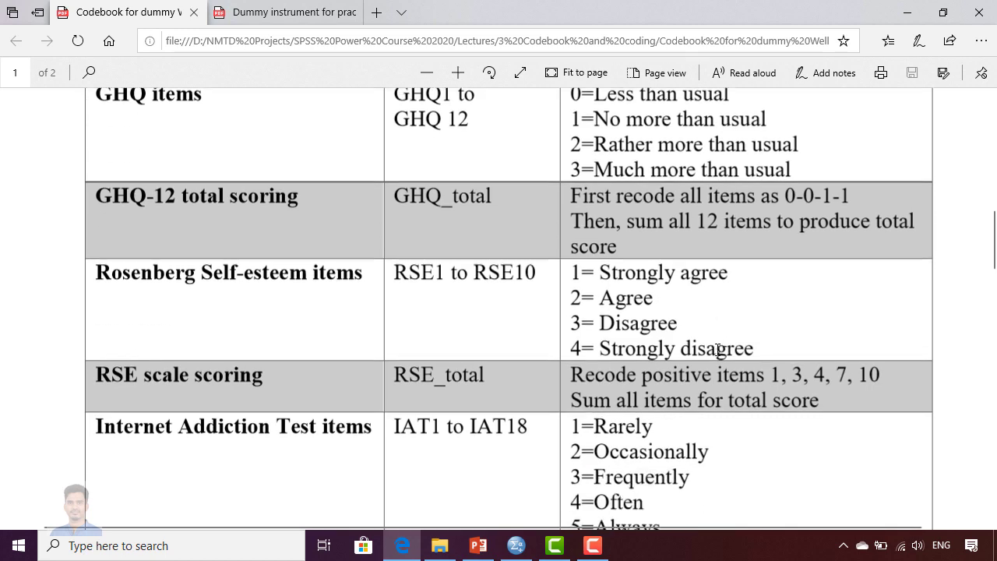
scroll(748, 349, down, 2)
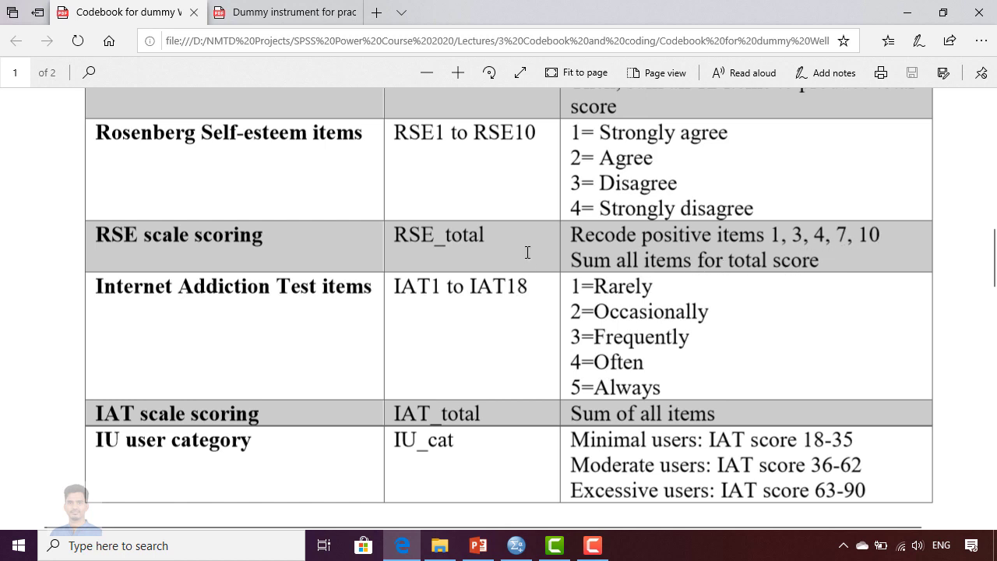
Compare the self-esteem statements in the dummy instrument PDF with the codebook's list of positive items to recode.
click(282, 14)
scroll(347, 265, up, 3)
scroll(383, 283, down, 2)
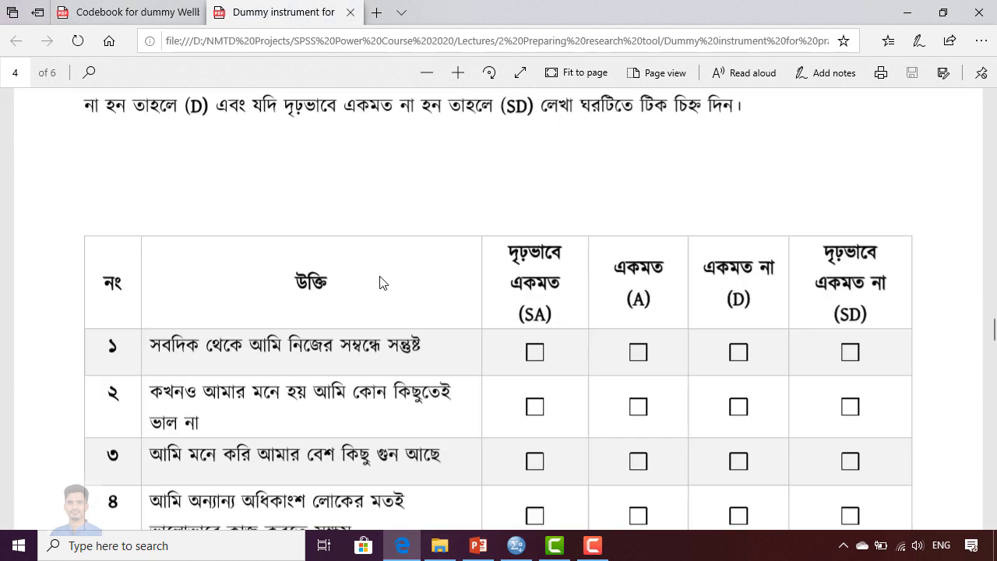
scroll(387, 285, down, 2)
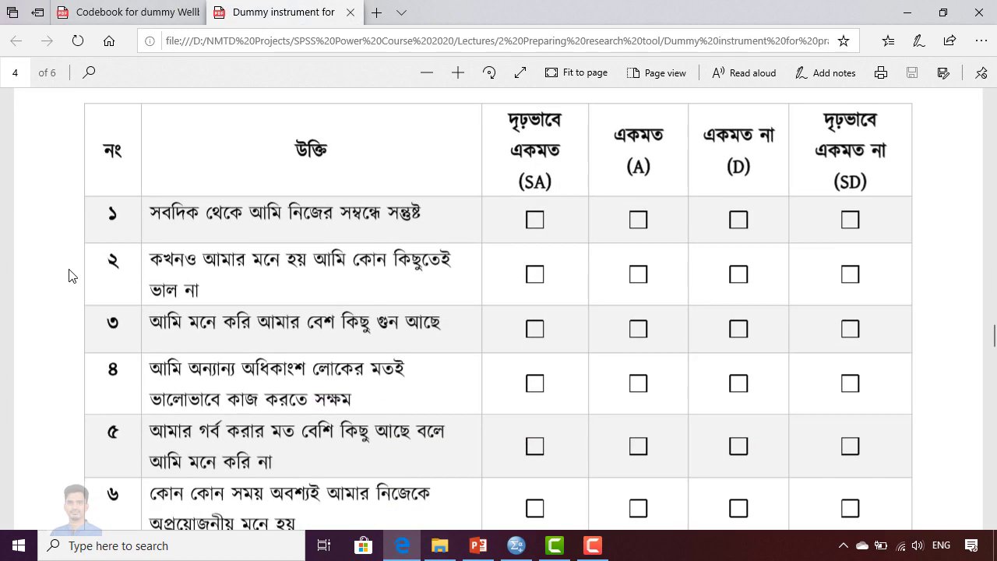
key(ctrl+Tab)
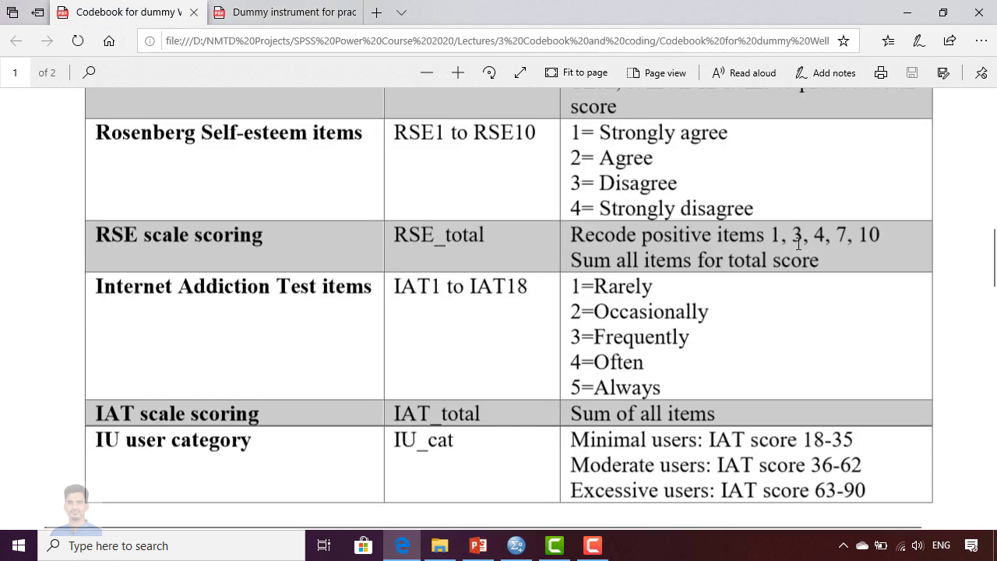
click(261, 14)
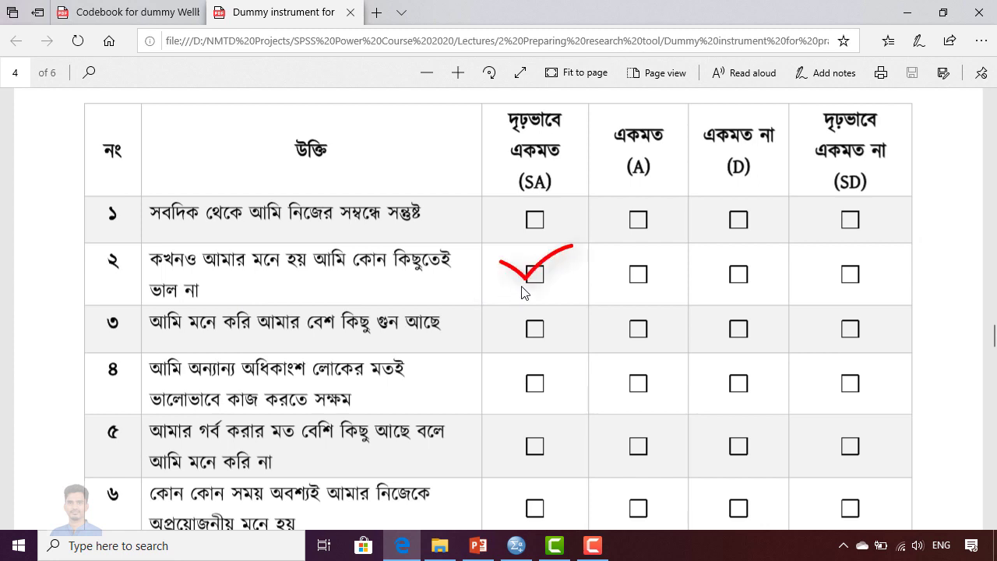
click(117, 13)
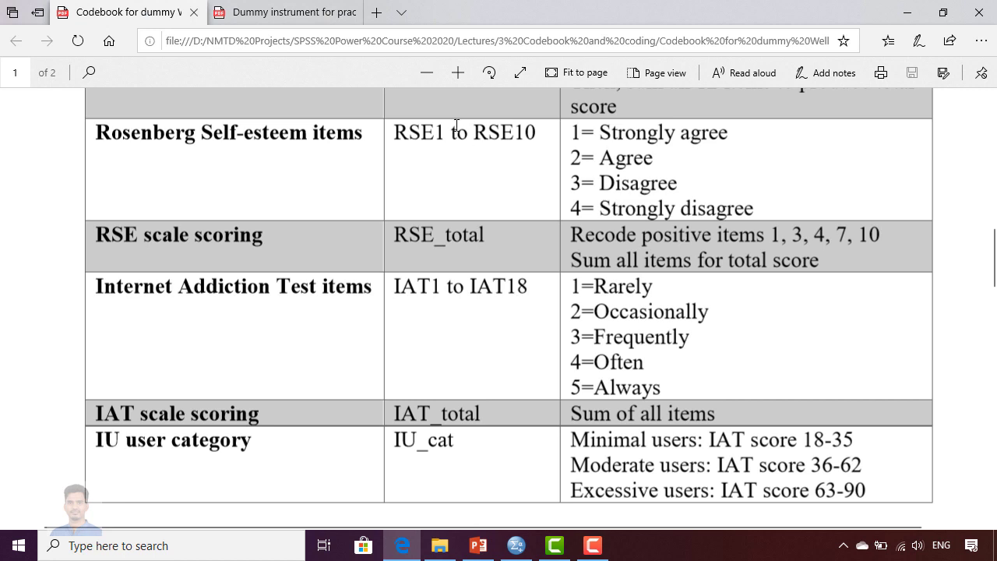
key(ctrl+Tab)
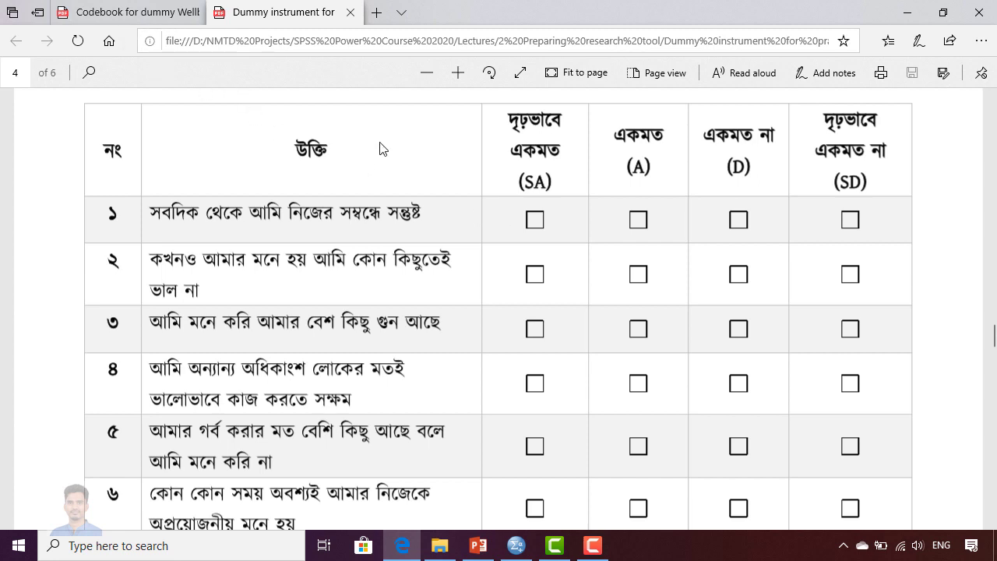
click(148, 17)
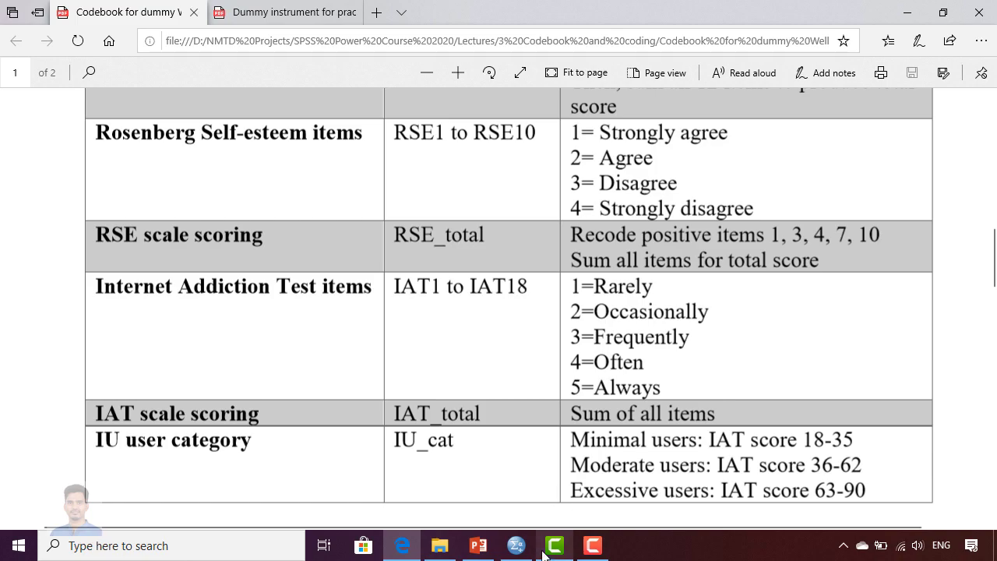
Switch to the SPSS dataset's data view and start Recode into Different Variables with RSE1 as the input variable.
click(517, 548)
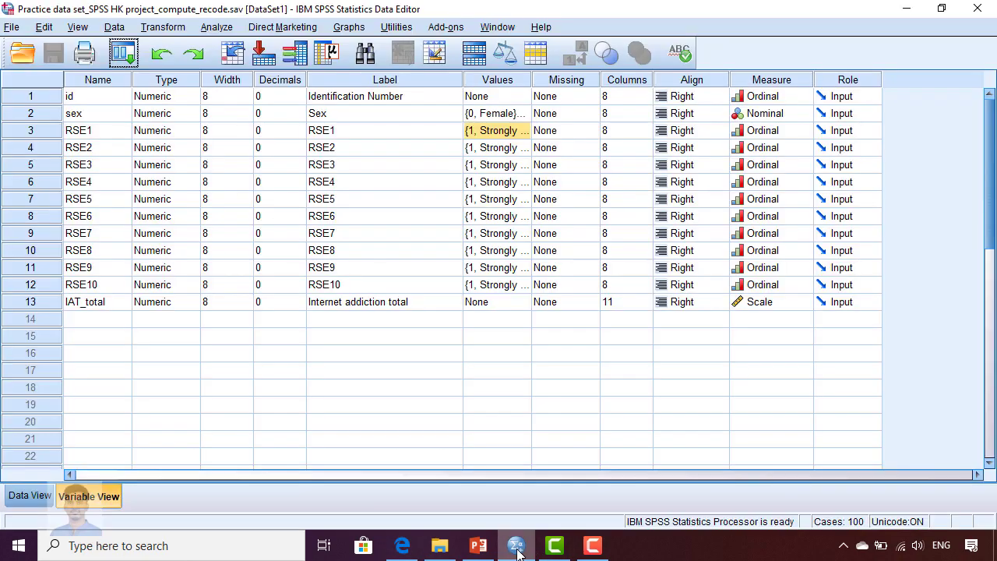
click(18, 498)
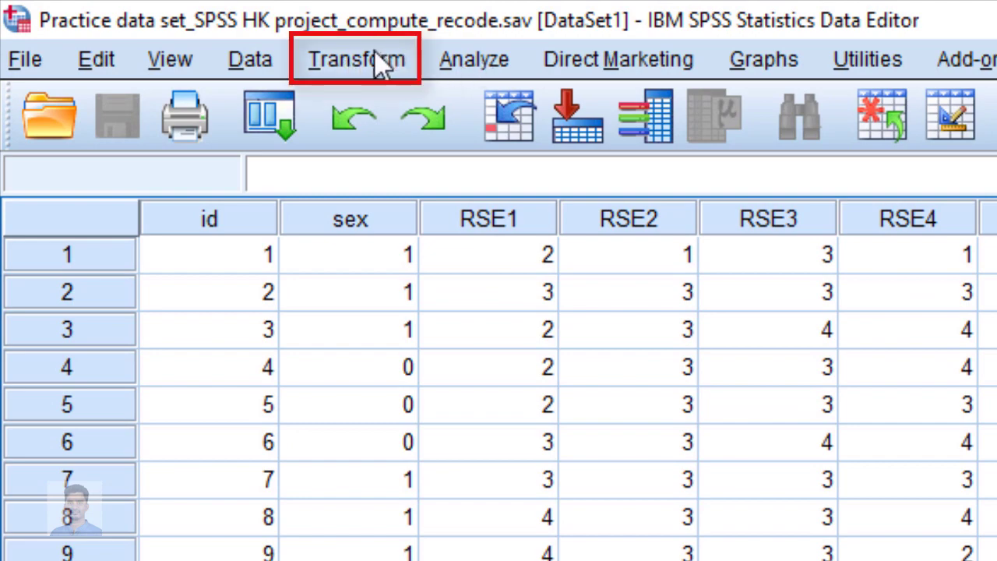
click(372, 68)
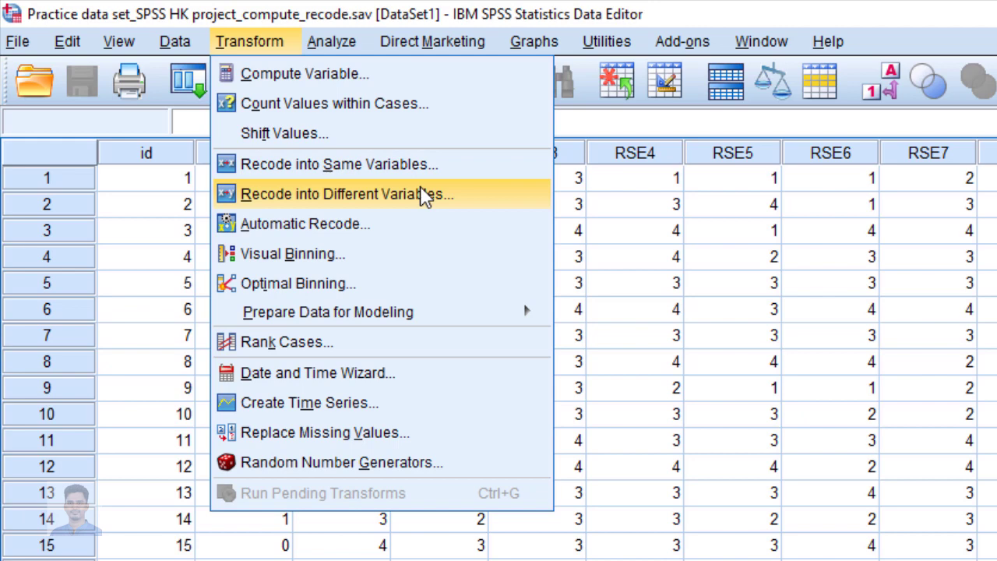
click(397, 201)
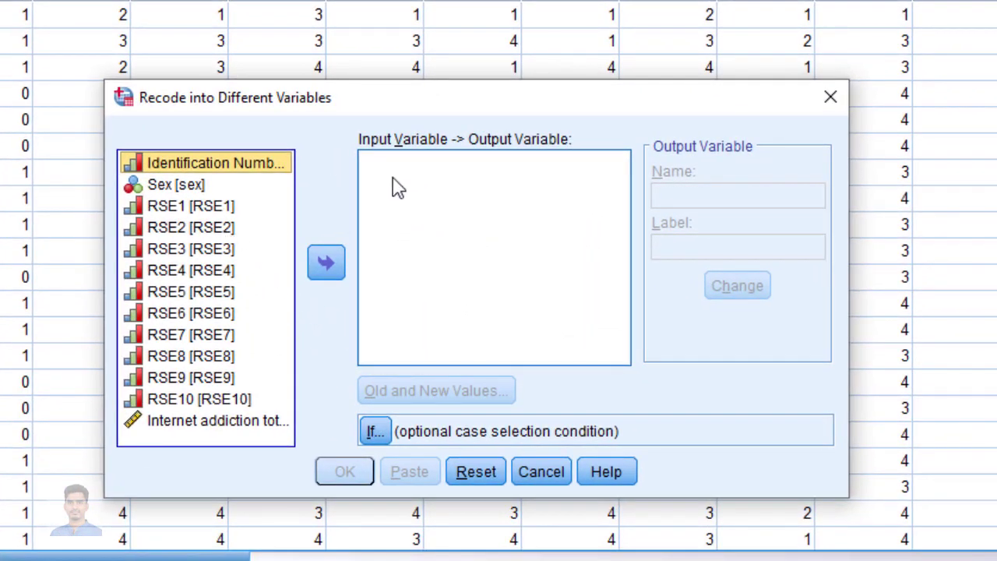
click(194, 208)
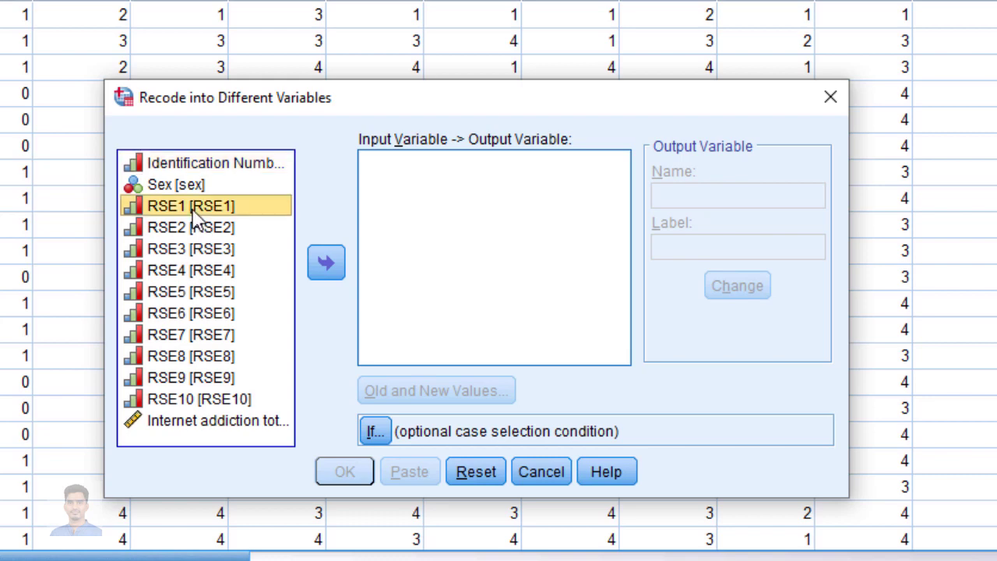
click(325, 262)
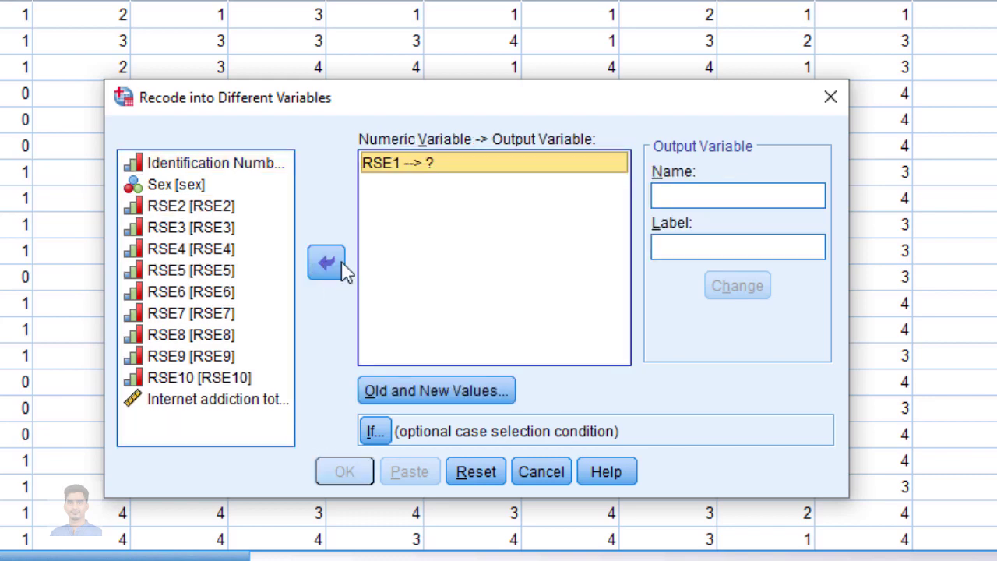
Name the output variable for RSE1 "RSE1_re", label it "RSE recode" and apply the mapping.
click(724, 195)
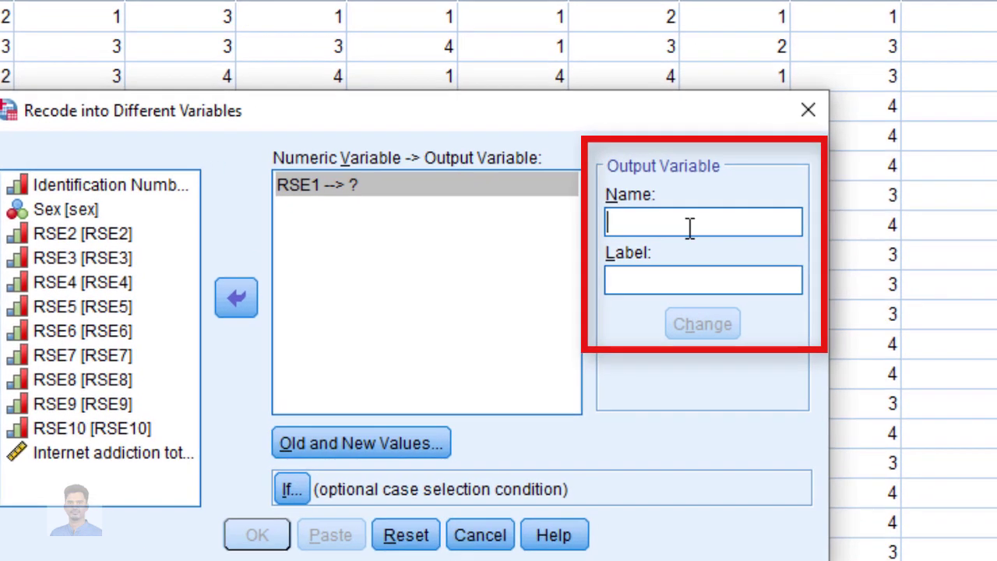
text(RSE1_re)
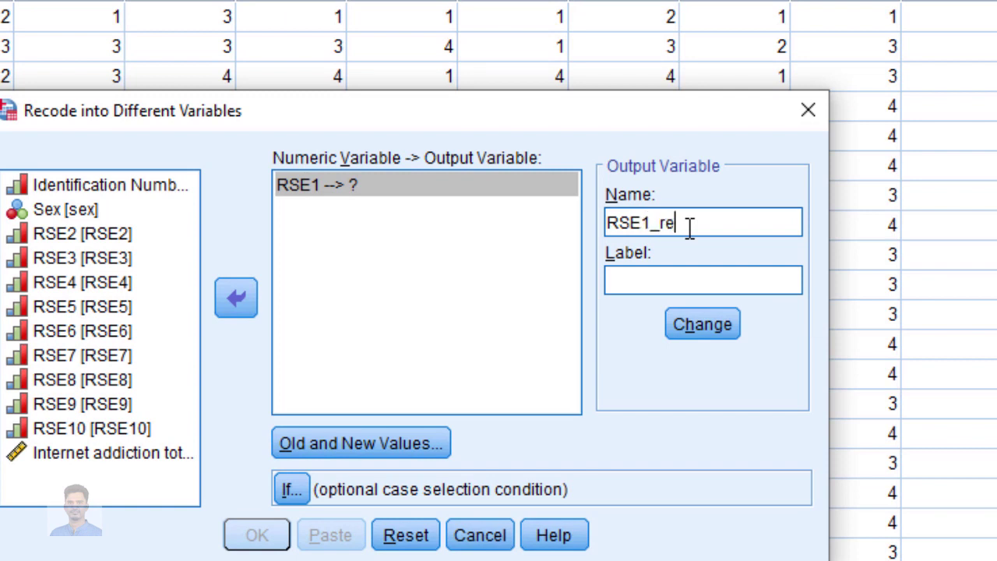
click(706, 283)
text(RSE recode)
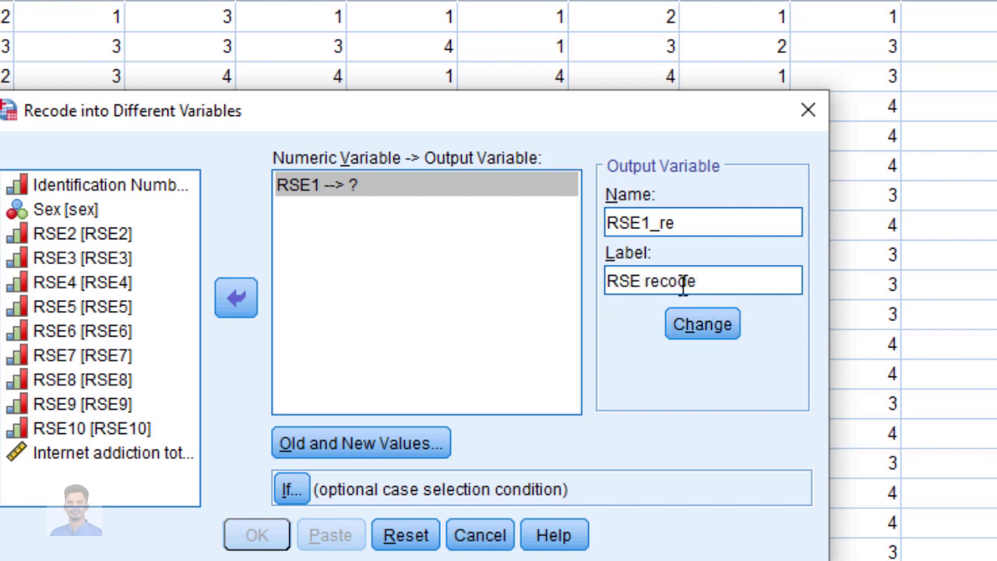
click(703, 335)
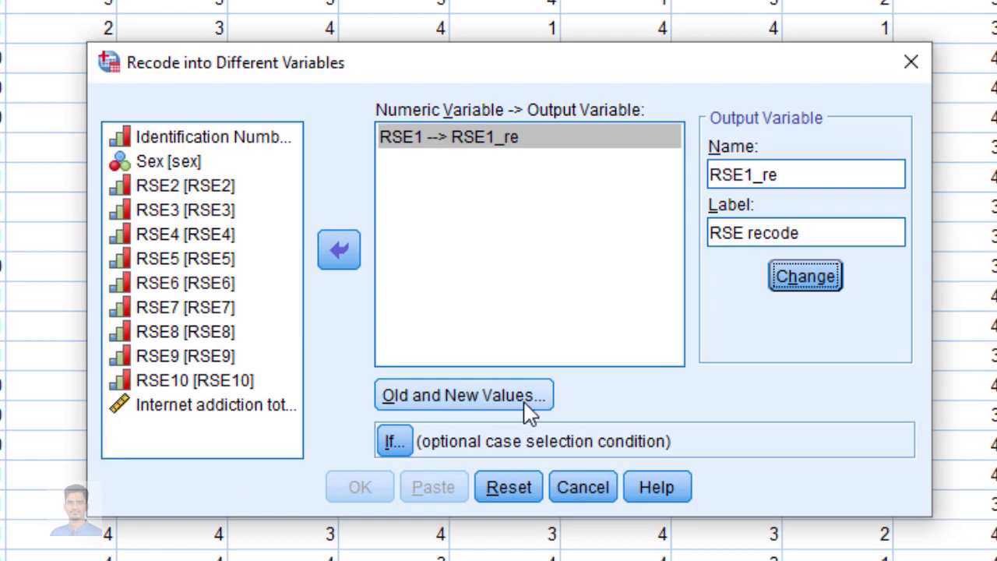
Define the first old-to-new value rules for the recode: 1 becomes 4 and 2 becomes 3.
click(467, 396)
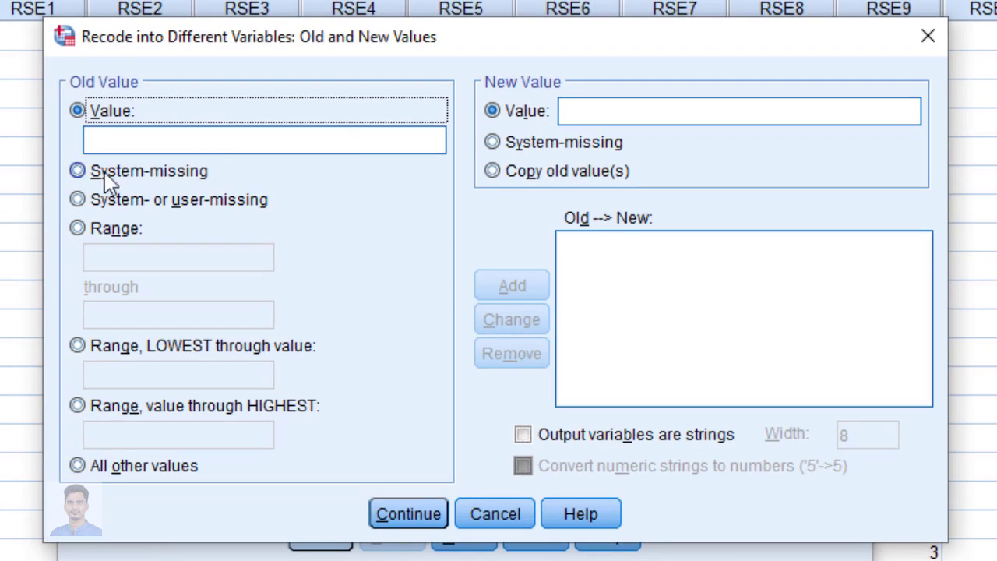
click(220, 149)
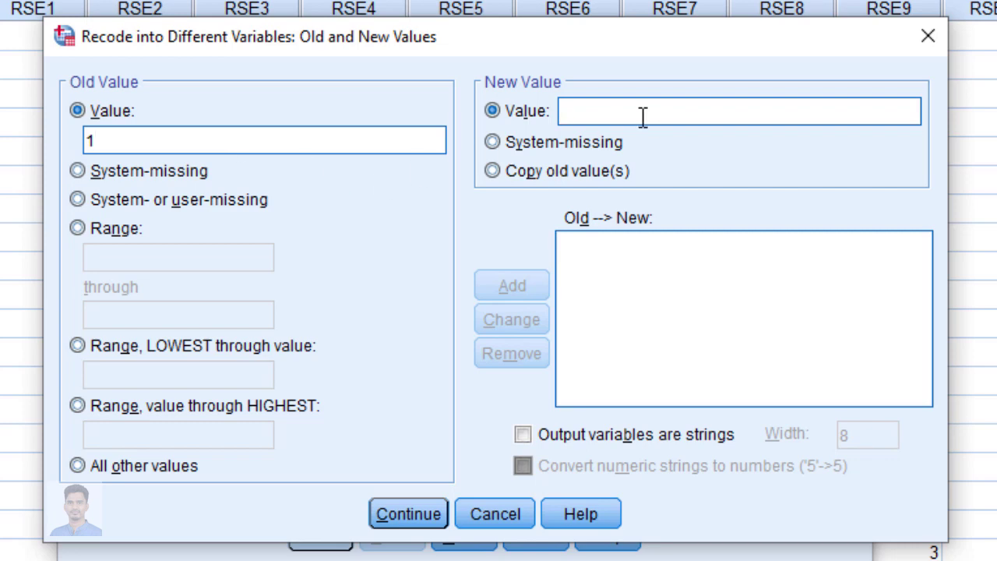
text(4)
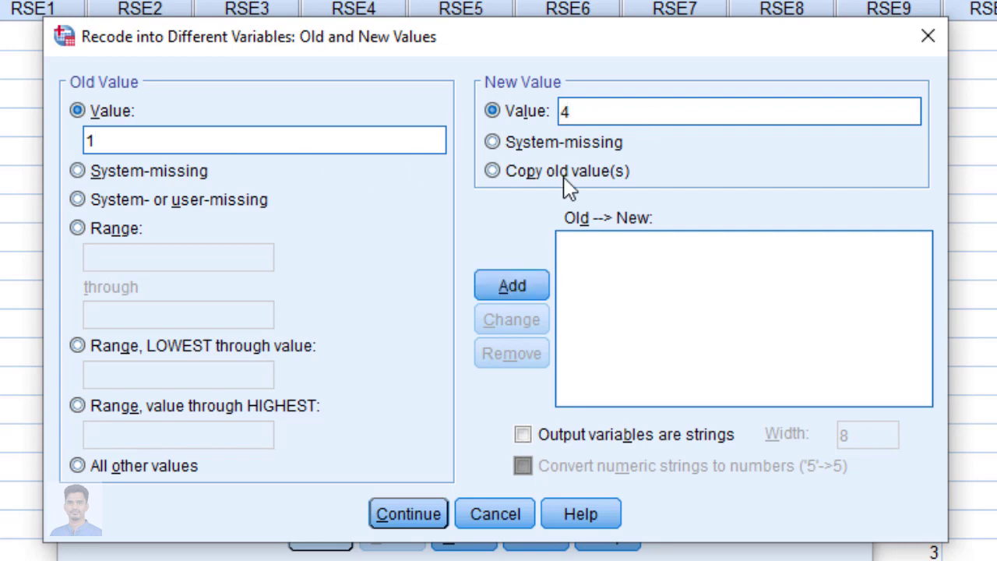
click(516, 285)
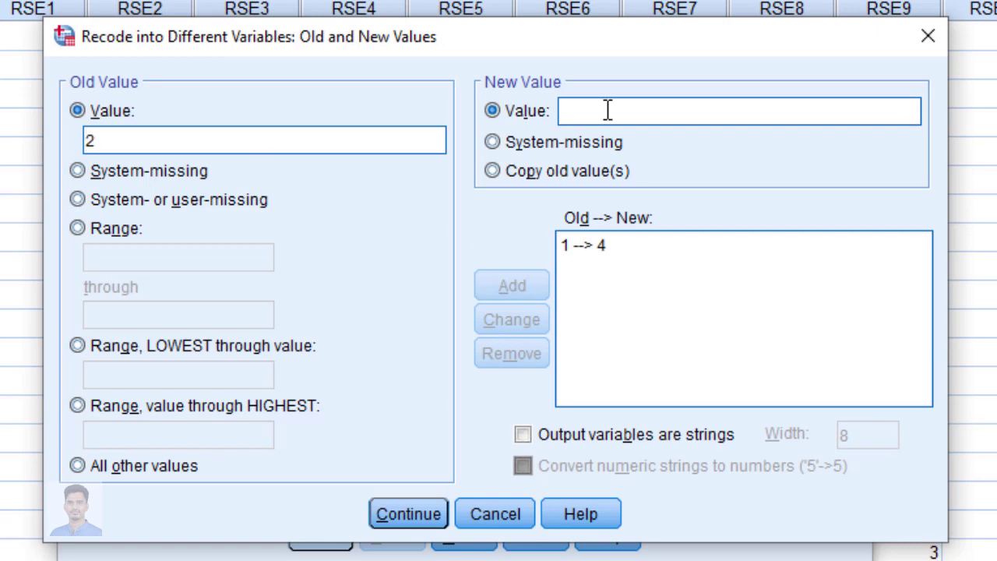
text(3)
click(512, 285)
Add the remaining reverse-scoring rules to the recode: 3 becomes 2 and 4 becomes 1.
click(244, 140)
text(3)
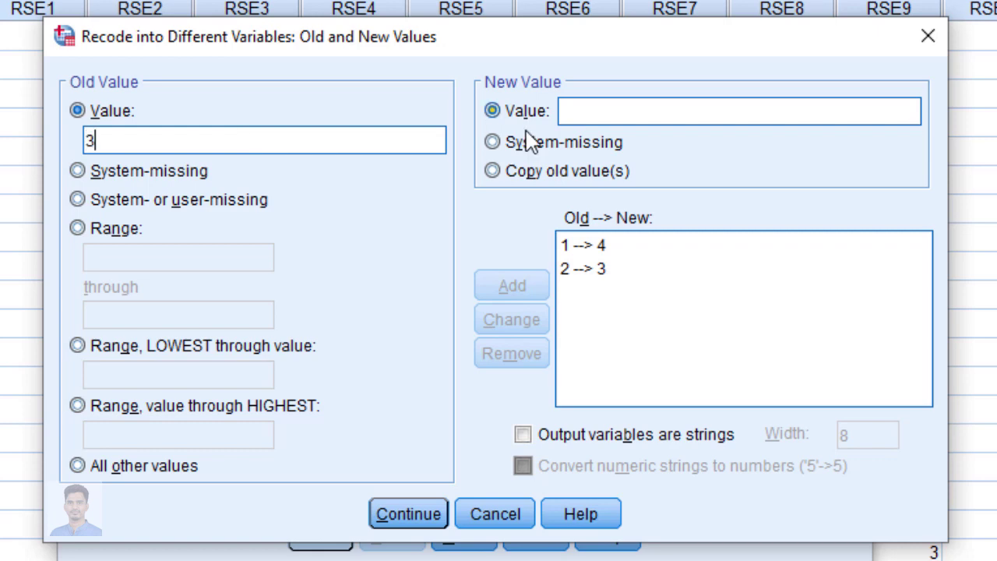
click(590, 117)
text(2)
click(512, 286)
click(228, 140)
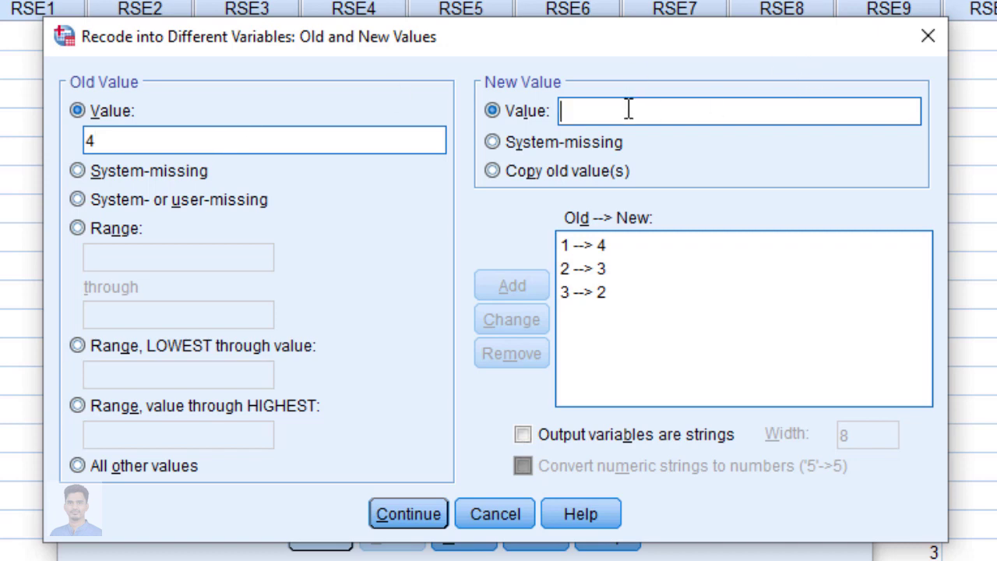
text(1)
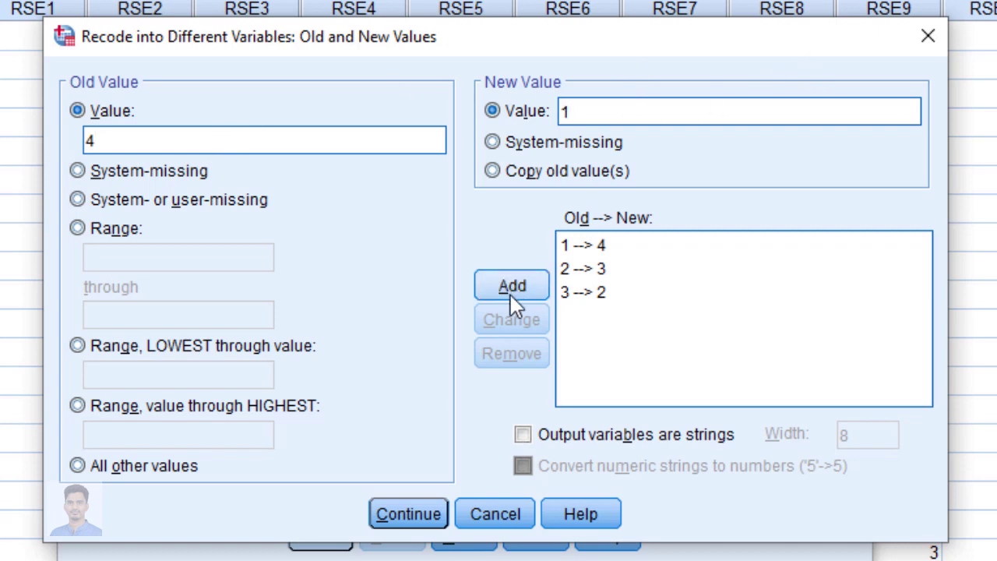
click(510, 293)
Add a recode rule that keeps system-missing old values as system-missing in the new variable.
click(156, 182)
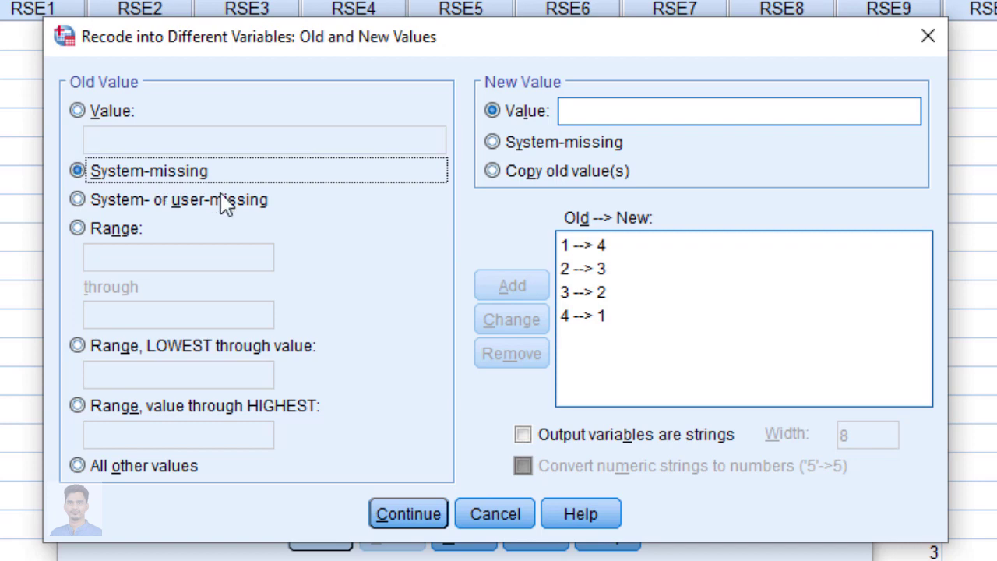
click(500, 147)
click(512, 288)
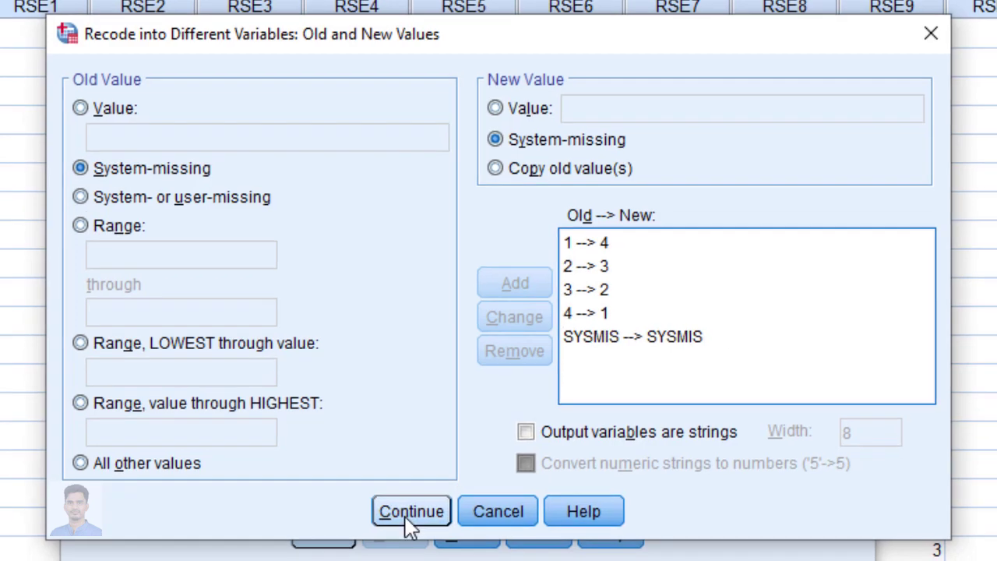
Run the recode of RSE1 with the defined rules and look through the new RSE1_re column in the data.
click(408, 514)
click(375, 549)
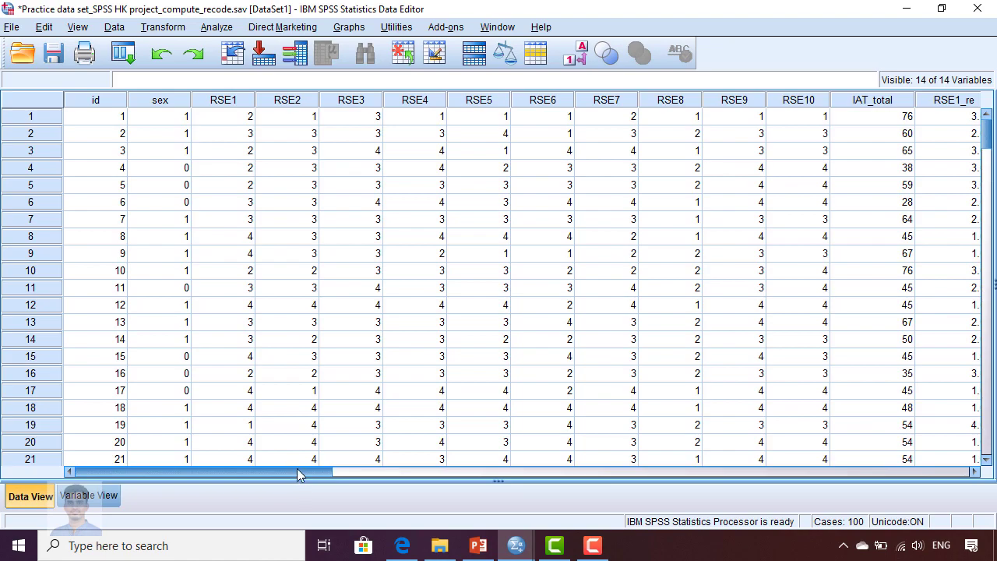
drag(315, 473, 448, 490)
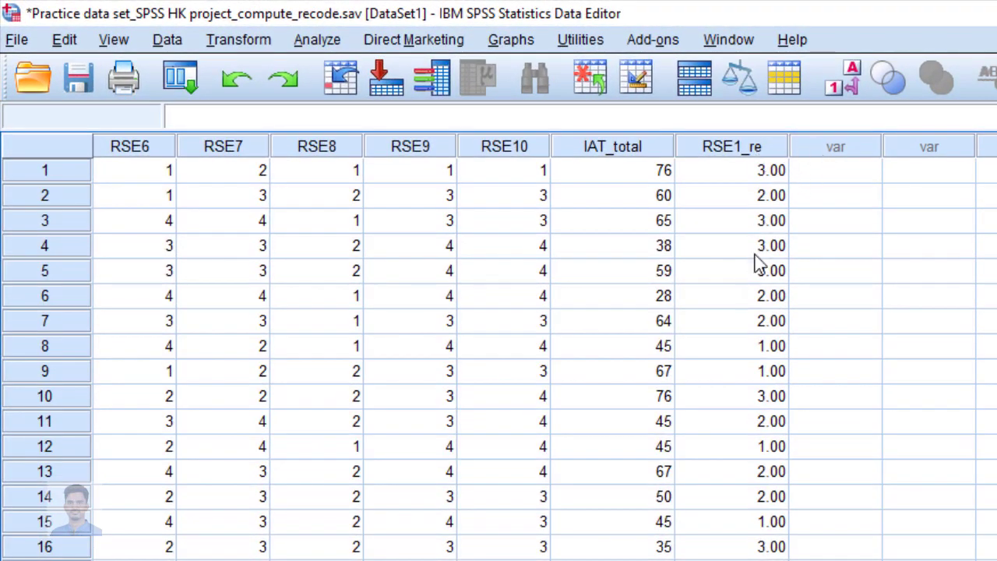
scroll(752, 265, down, 10)
scroll(741, 281, up, 10)
Compare the original RSE1 value of case 1 with its recoded RSE1_re value.
click(44, 180)
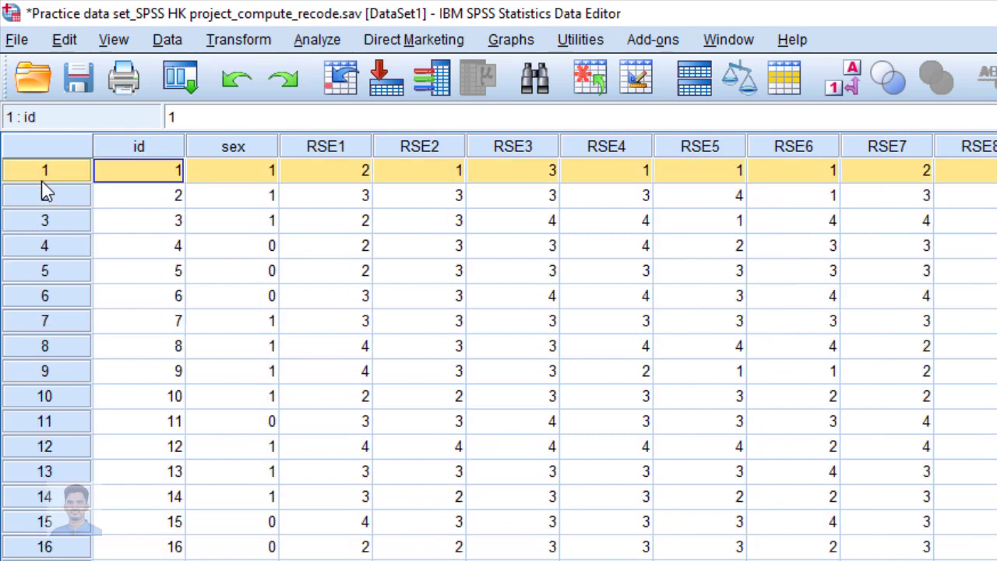
click(337, 147)
click(336, 180)
scroll(646, 218, right, 5)
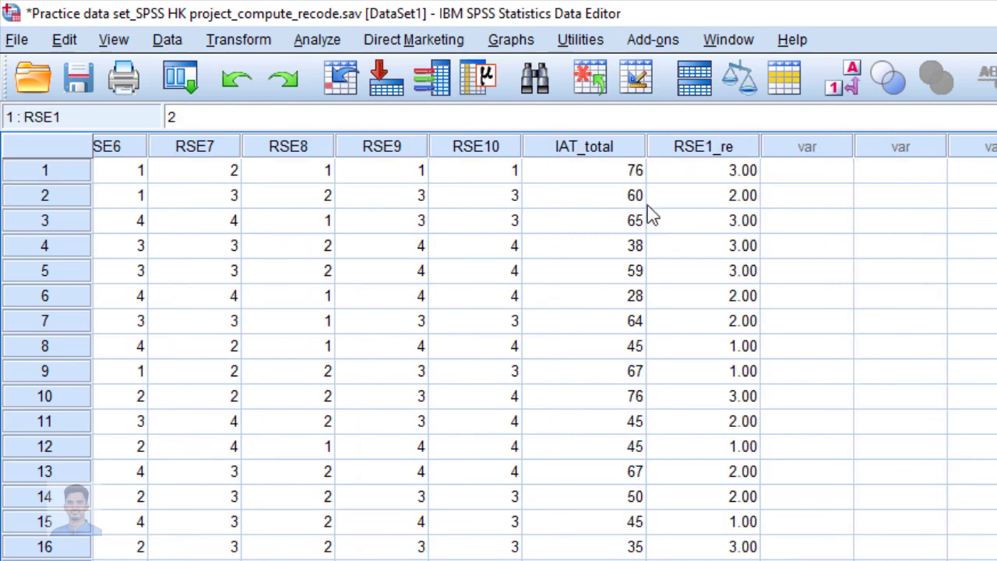
click(702, 177)
Compare the original RSE1 value of case 19 with its recoded RSE1_re value.
click(707, 560)
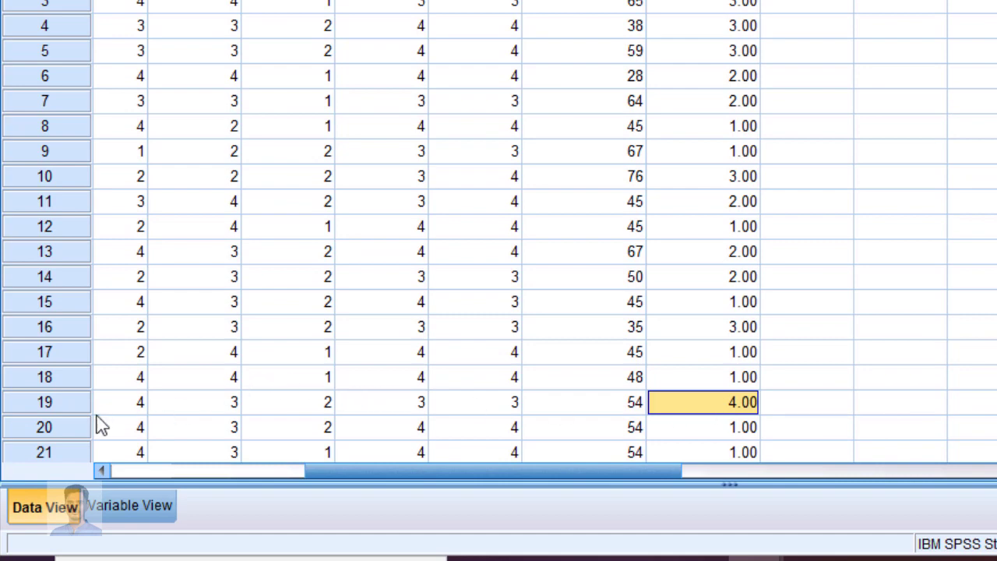
click(59, 409)
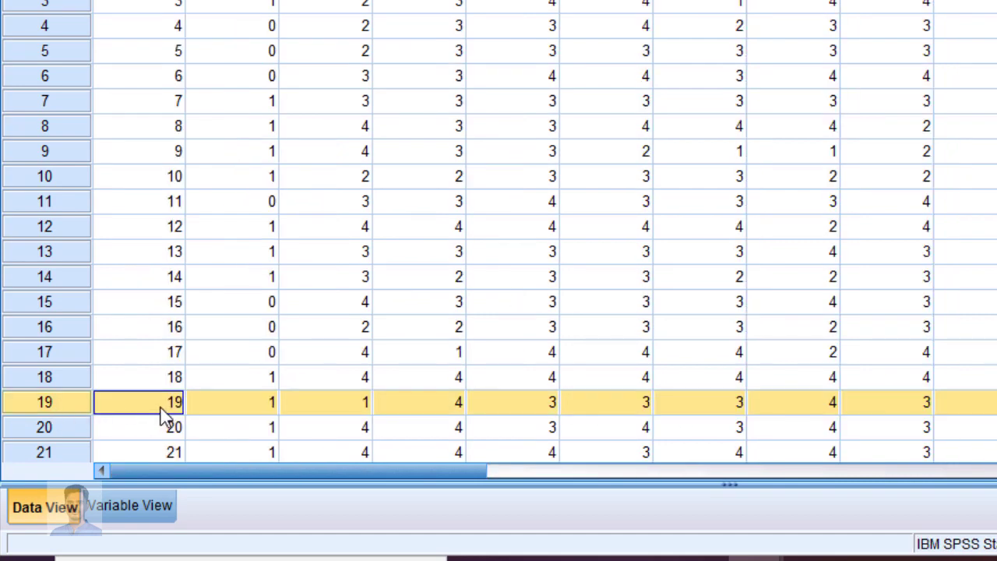
click(347, 407)
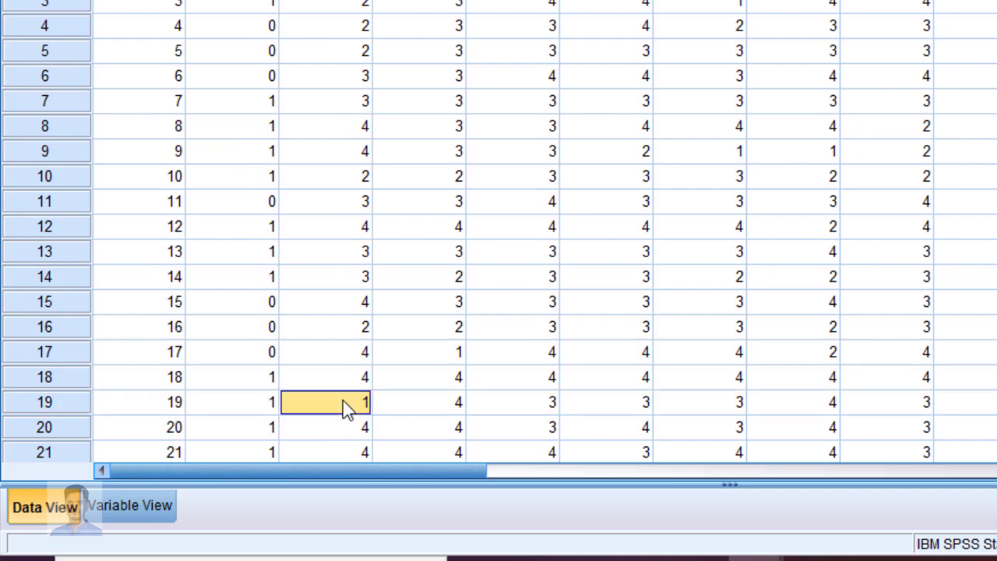
drag(457, 476, 678, 509)
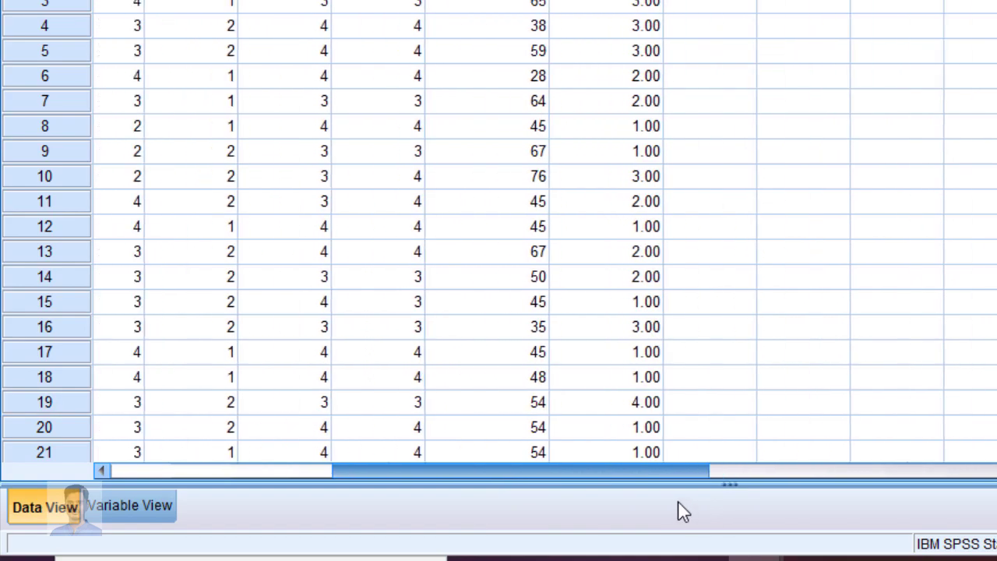
click(630, 405)
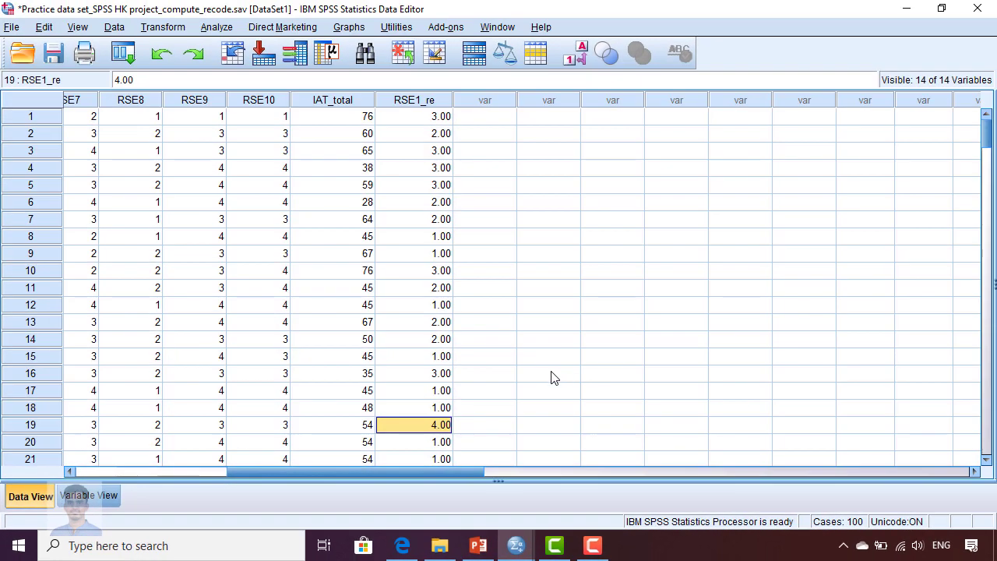
scroll(536, 431, left, 5)
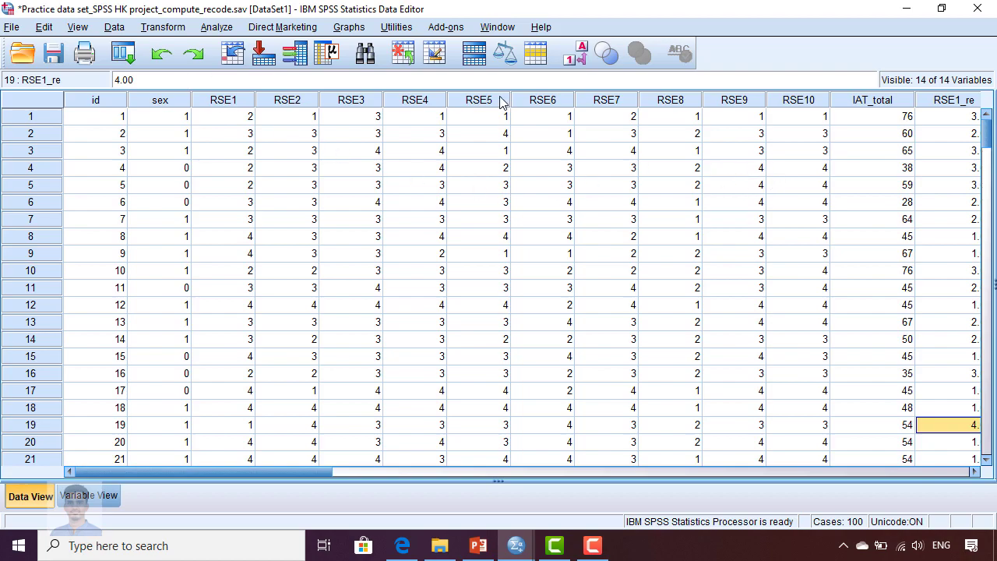
Start another recode into different variables and add RSE3, RSE4, RSE7 and RSE10 alongside RSE1.
click(163, 27)
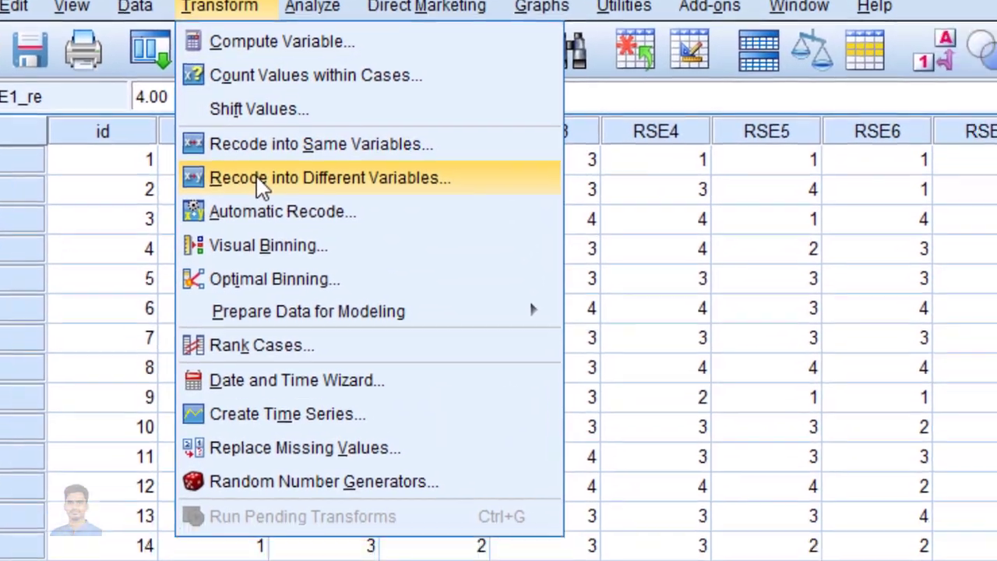
click(260, 179)
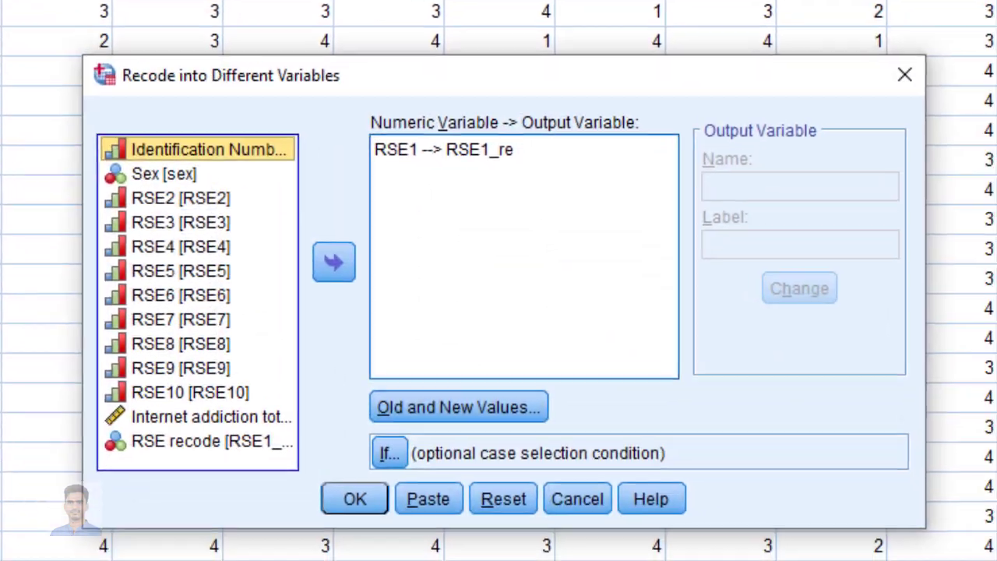
click(460, 139)
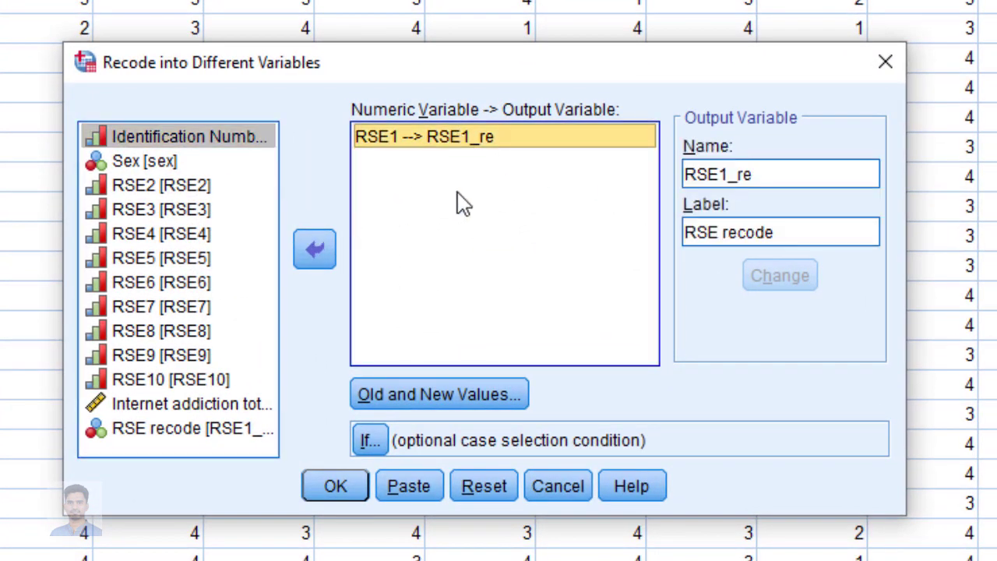
click(189, 212)
click(306, 260)
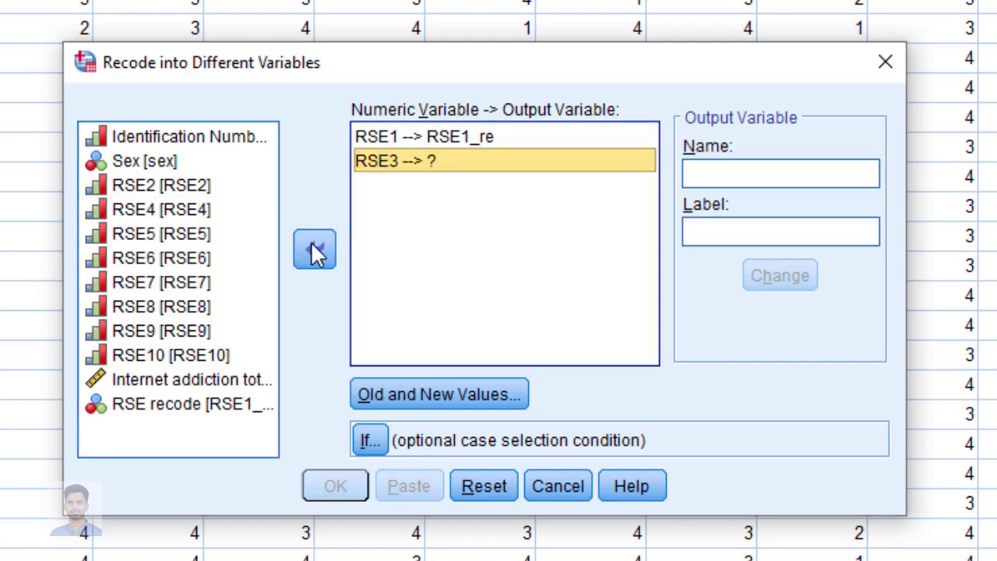
click(191, 212)
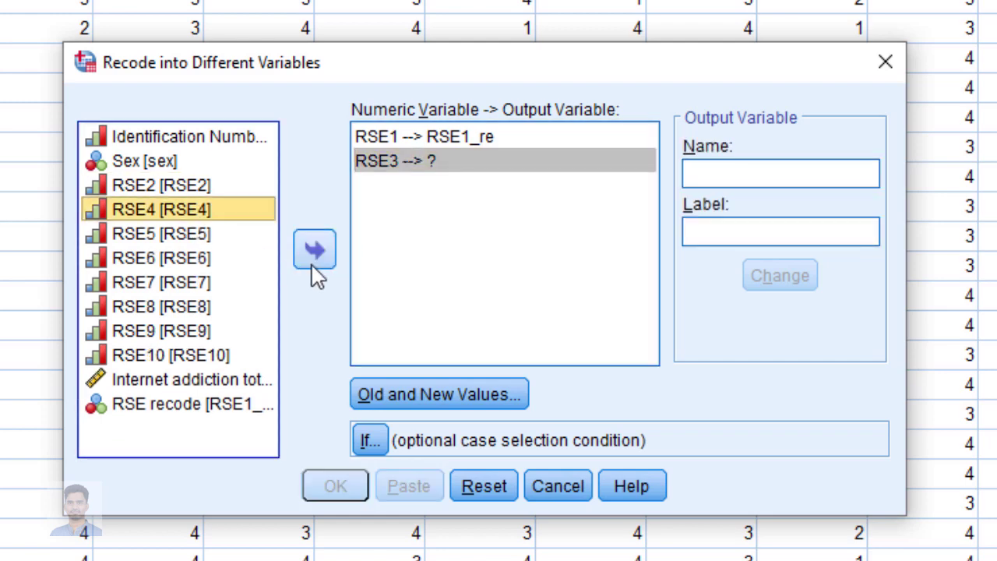
click(317, 266)
click(187, 259)
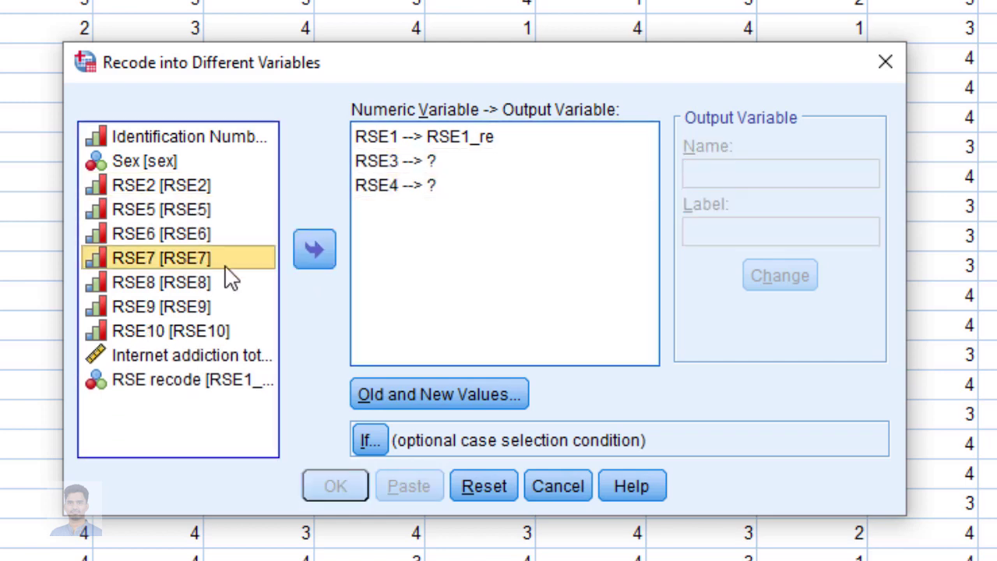
click(323, 271)
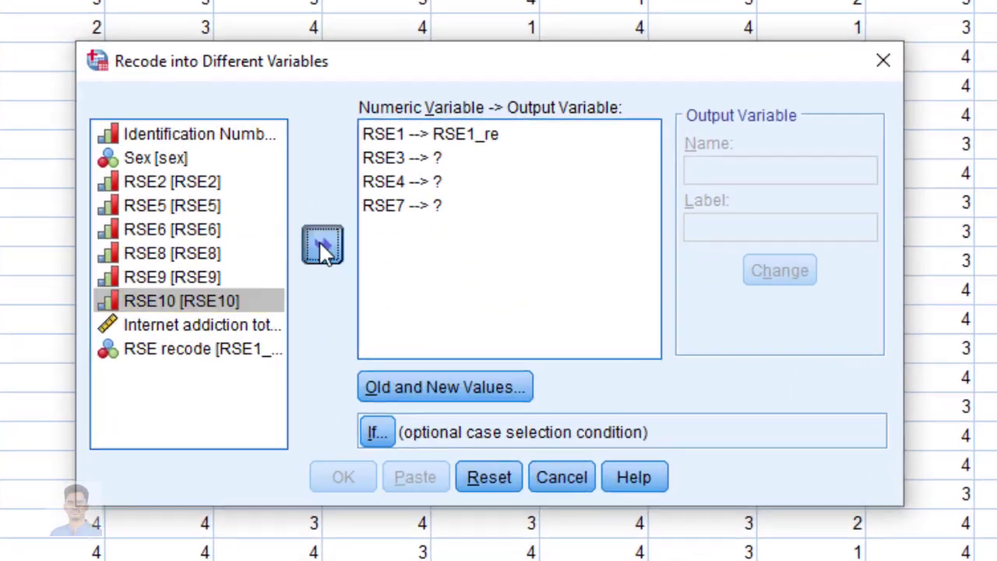
click(372, 263)
Check the old-to-new value rules that apply to the added RSE items.
click(475, 180)
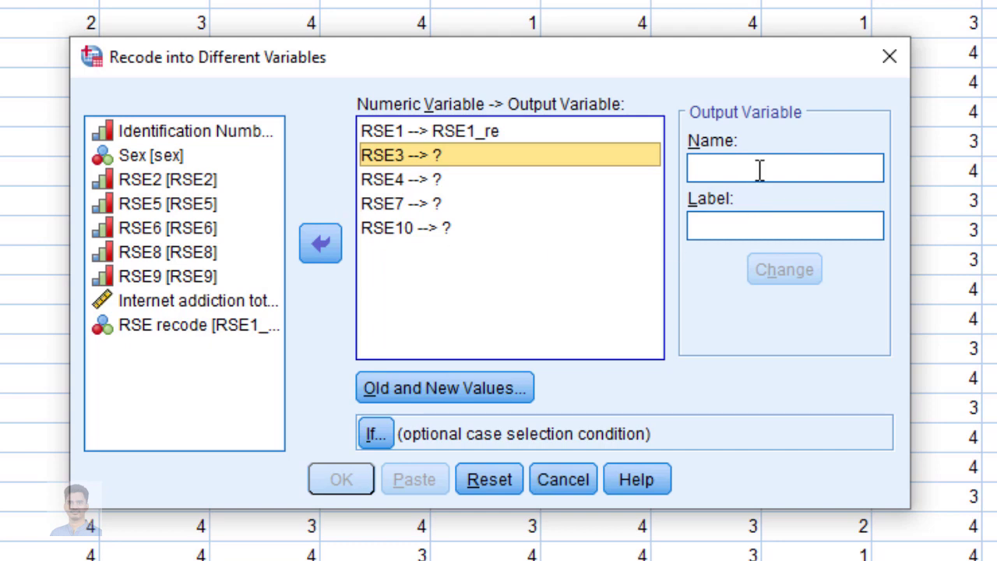
click(429, 183)
click(453, 385)
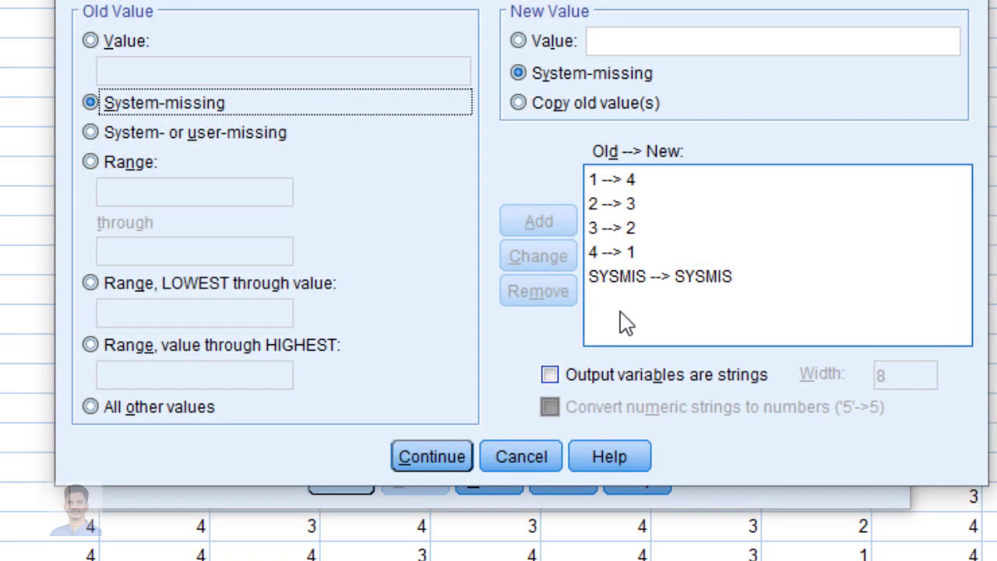
click(441, 465)
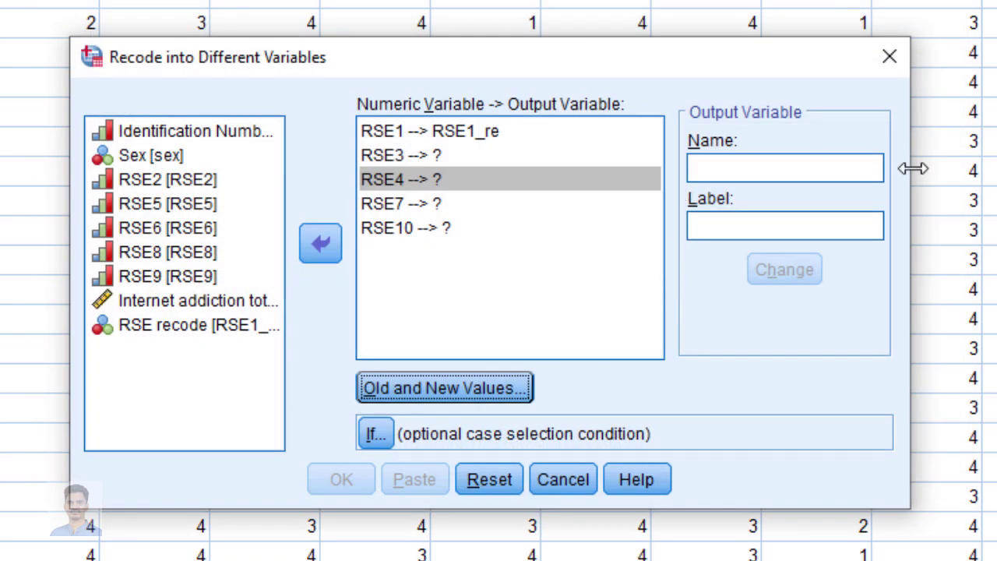
Name the output variable for RSE3 "RSE3_re", label it "RSE recode" and apply the mapping.
click(421, 158)
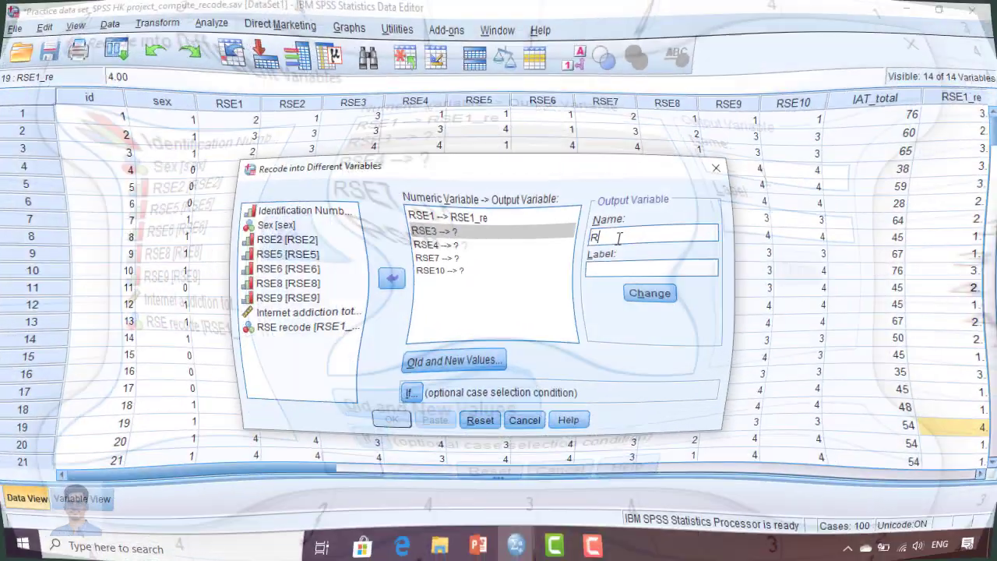
click(767, 175)
text(RSE3_re)
click(725, 254)
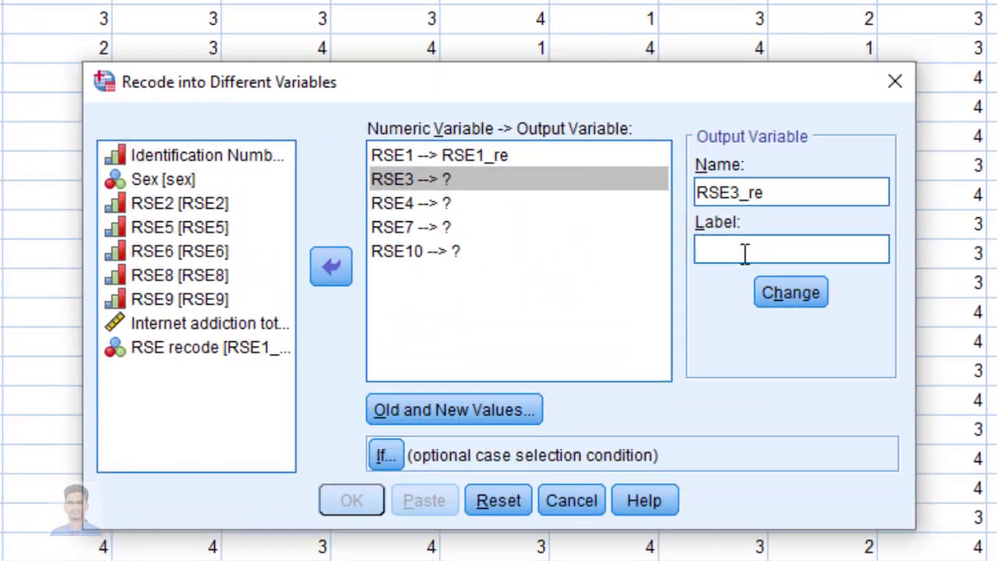
text(RSE recode)
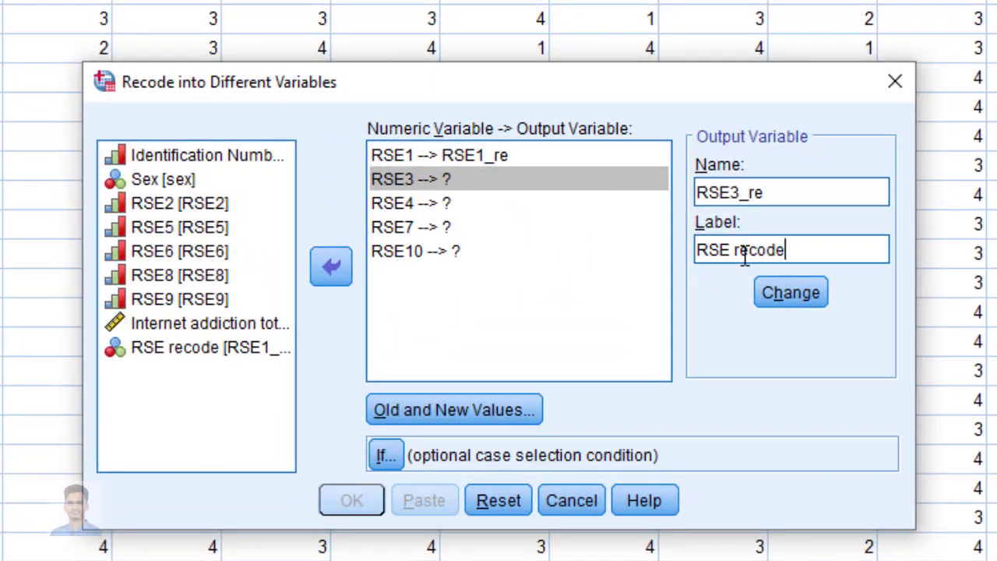
click(790, 292)
Name the output variable for RSE4 "RSE4_re", label it "RSE recode" and apply the mapping.
click(405, 203)
click(785, 192)
text(RSE)
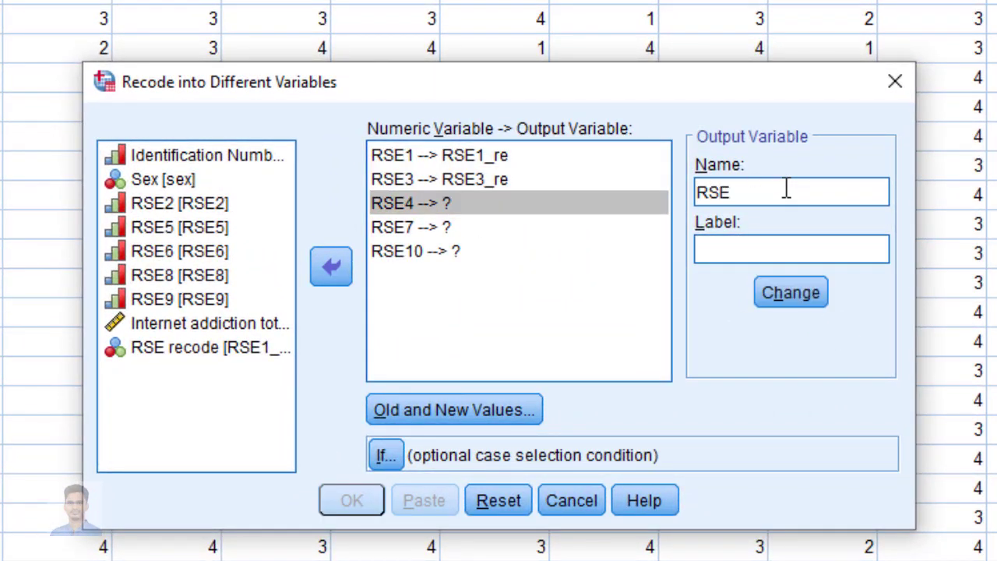
click(746, 247)
text(RSE_recode)
key(BackSpace)
key(BackSpace)
key(BackSpace)
key(BackSpace)
key(BackSpace)
key(BackSpace)
key(BackSpace)
text(recode)
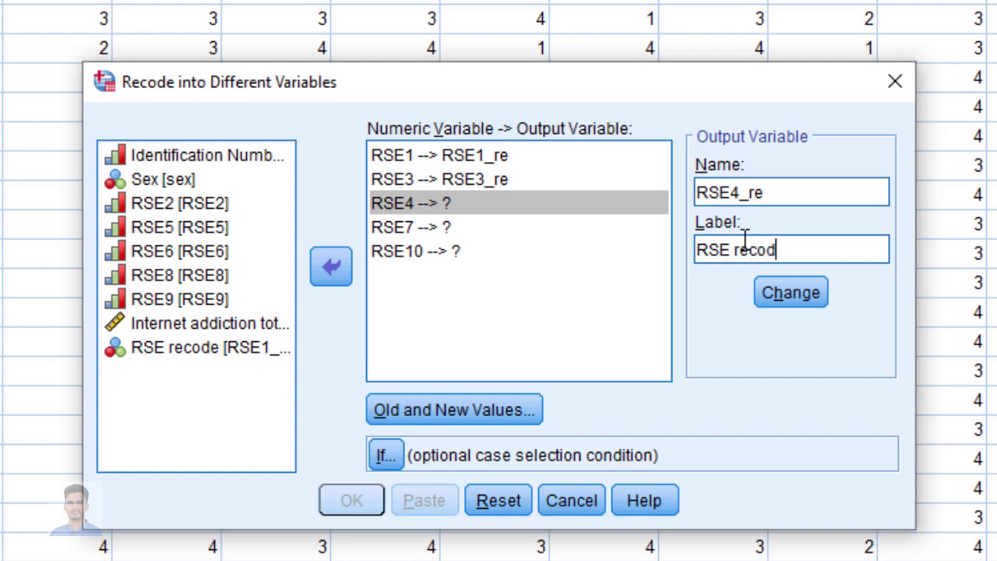
click(791, 292)
Name the output variable for RSE7 "RSE7_re", label it "RSE recode" and apply the mapping.
click(568, 227)
click(762, 193)
text(RSE7_re)
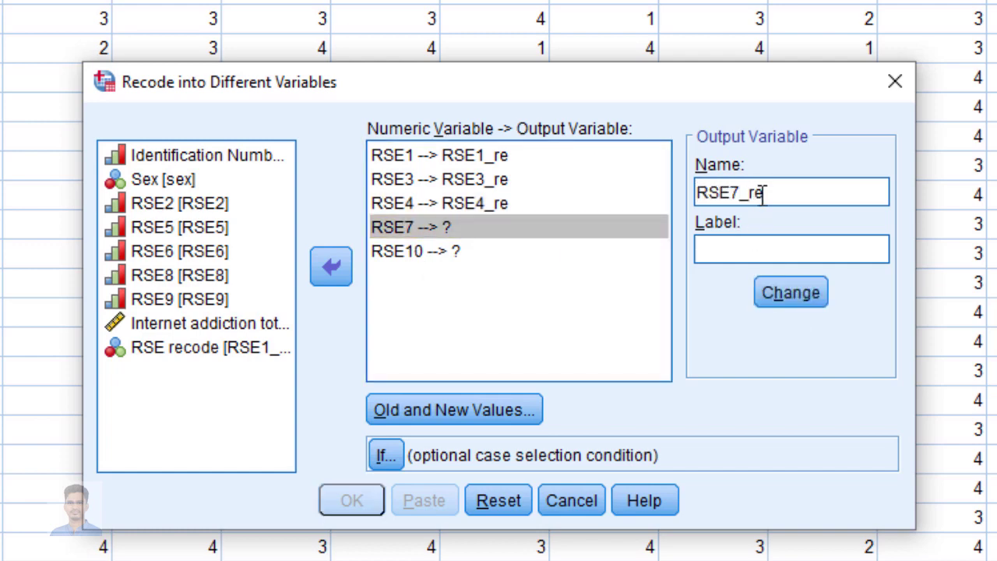
click(736, 251)
text(RSE recode)
click(791, 292)
Name the output variable for RSE10 "RSE10_re" and label it "RSE10 recode".
click(784, 194)
text(RSE10)
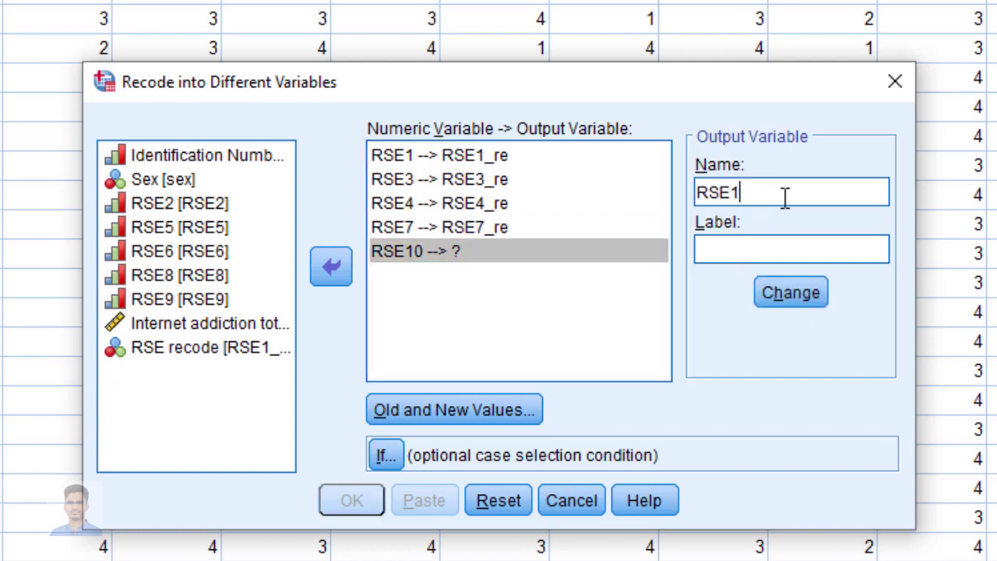
click(741, 253)
text(RSE10 recode)
click(779, 296)
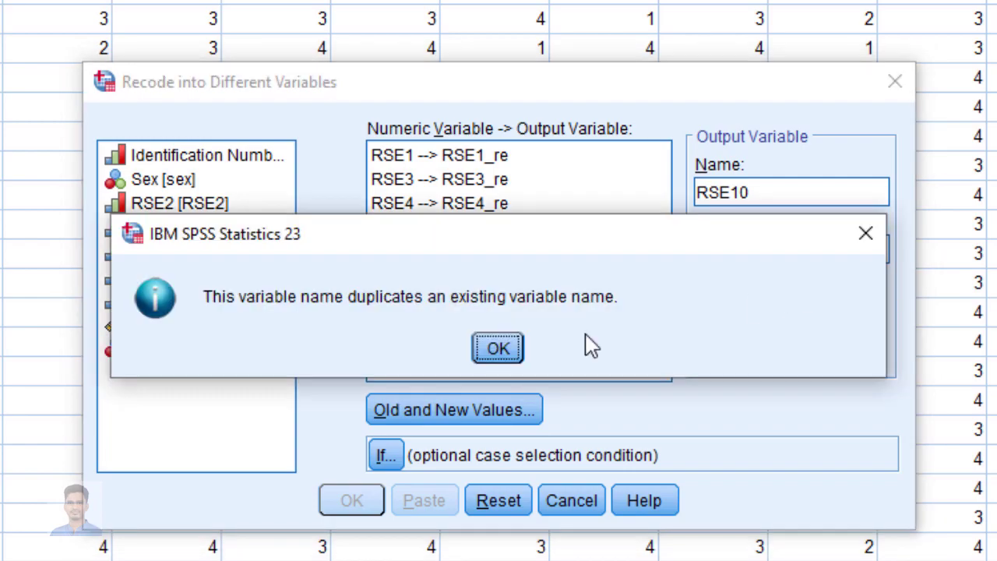
key(Return)
click(753, 190)
click(773, 193)
text(_re)
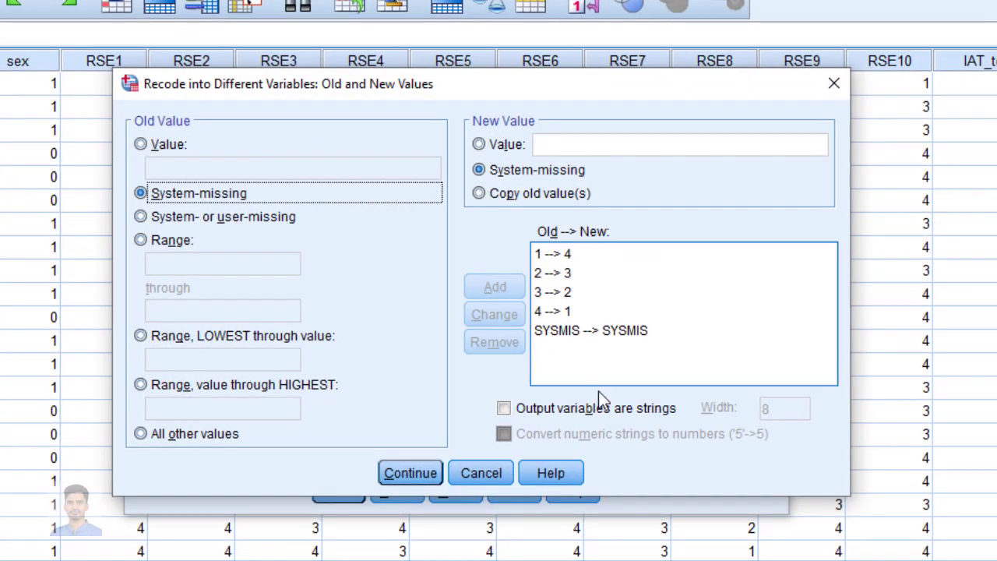
Run the recode for RSE1, RSE3, RSE4, RSE7 and RSE10 and look through the new columns in the data.
click(397, 473)
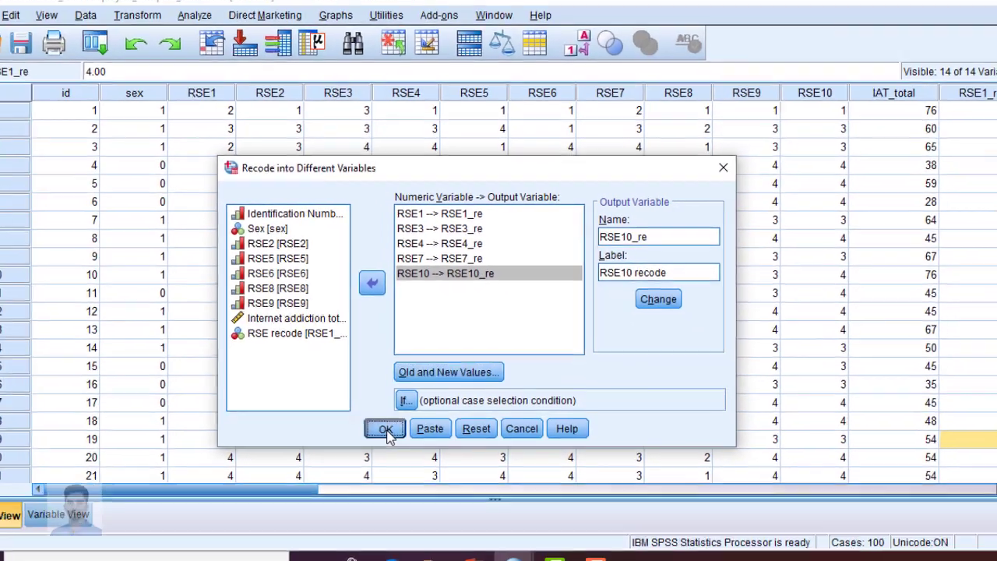
click(343, 484)
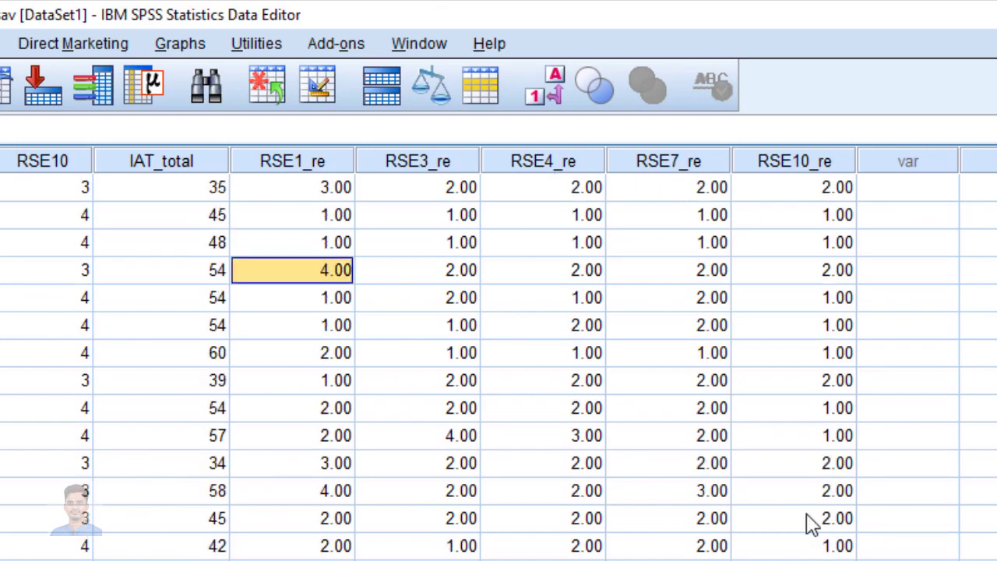
scroll(810, 524, down, 3)
scroll(810, 523, up, 4)
scroll(810, 524, down, 5)
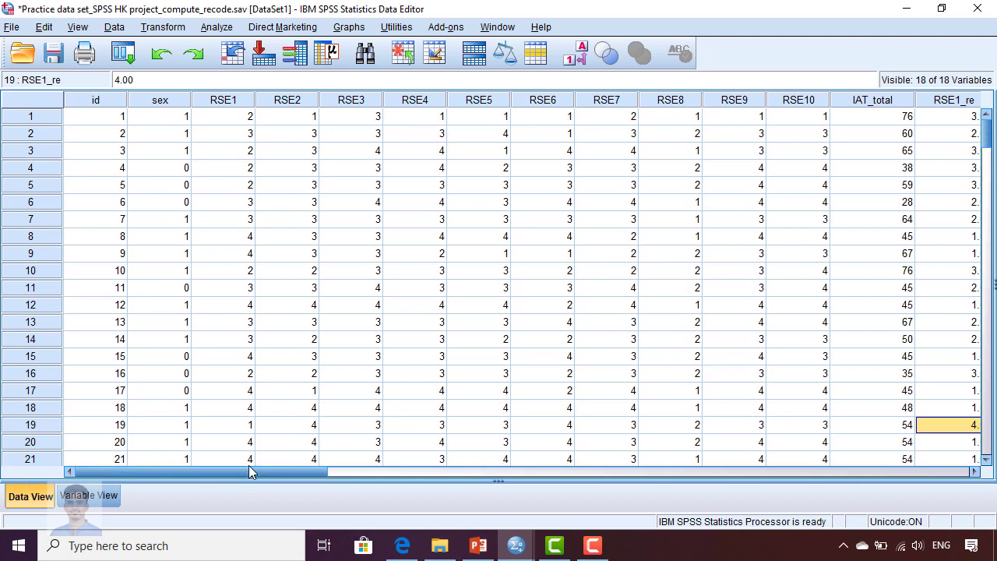
scroll(328, 476, right, 1)
drag(328, 478, 294, 486)
mouse_move(271, 478)
mouse_down()
mouse_move(394, 504)
mouse_move(403, 496)
mouse_move(297, 479)
mouse_move(264, 483)
mouse_up()
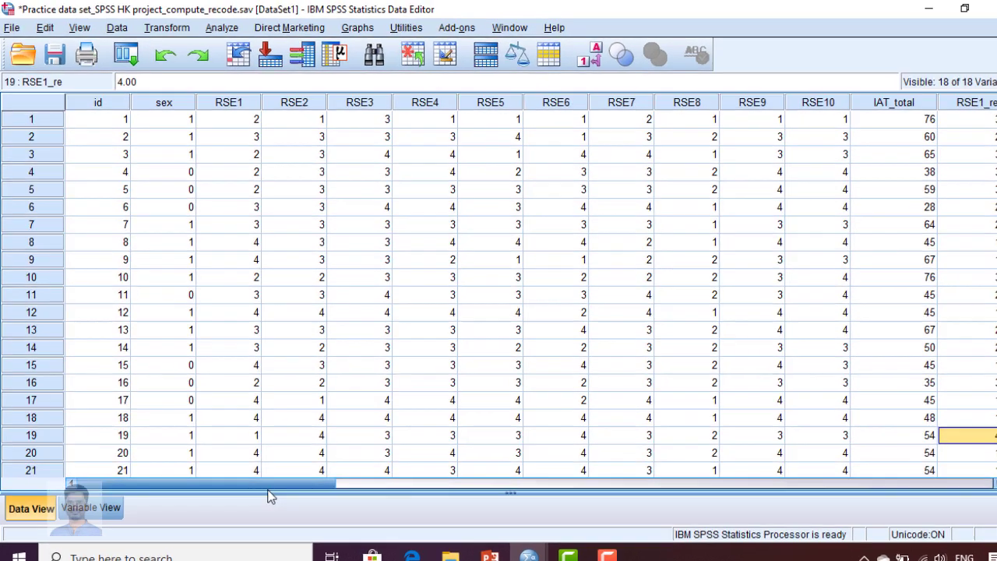
Start computing a new variable named RSE_total and give it the label "RSE total score".
click(167, 28)
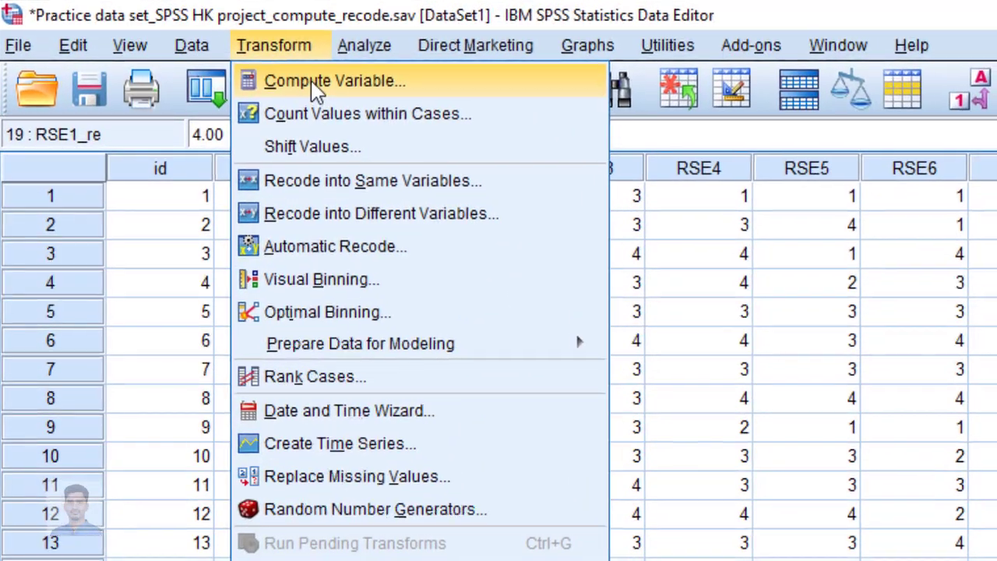
click(318, 81)
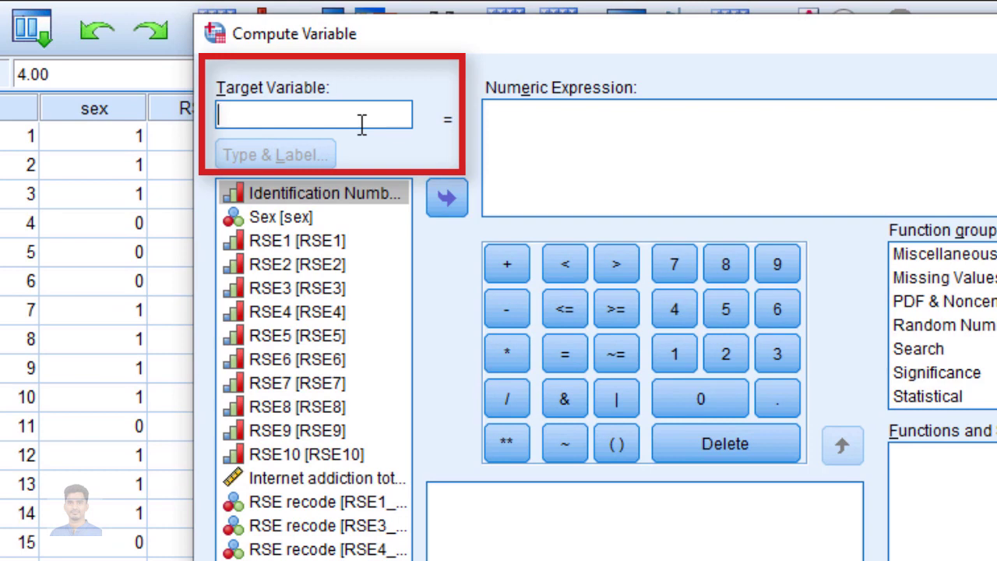
text(R)
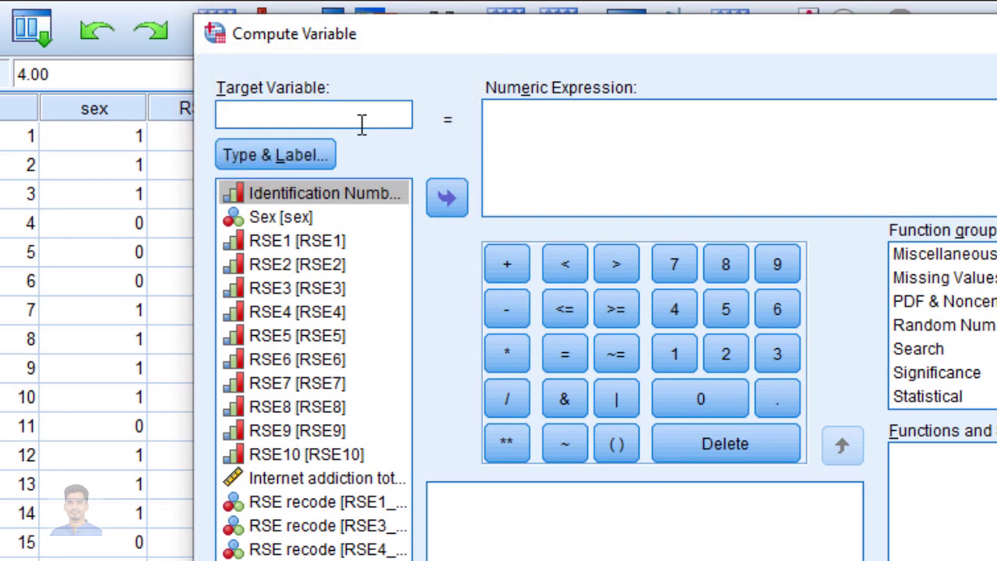
text(SE_total)
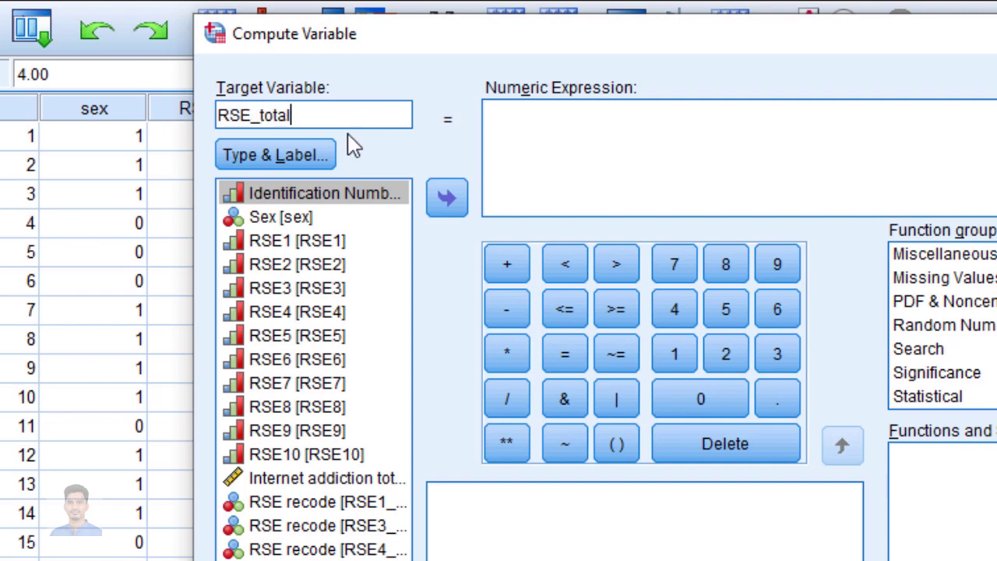
click(306, 158)
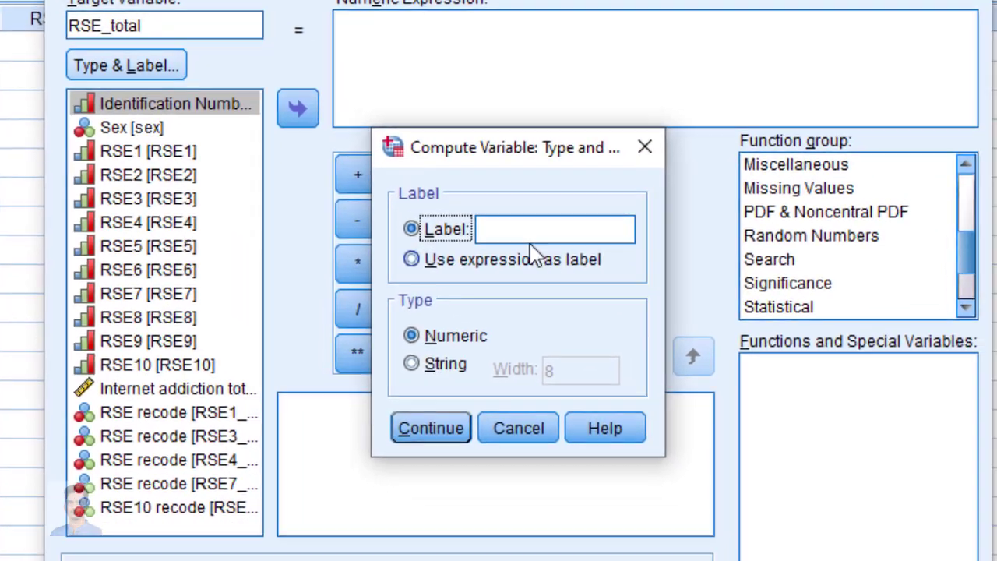
click(666, 312)
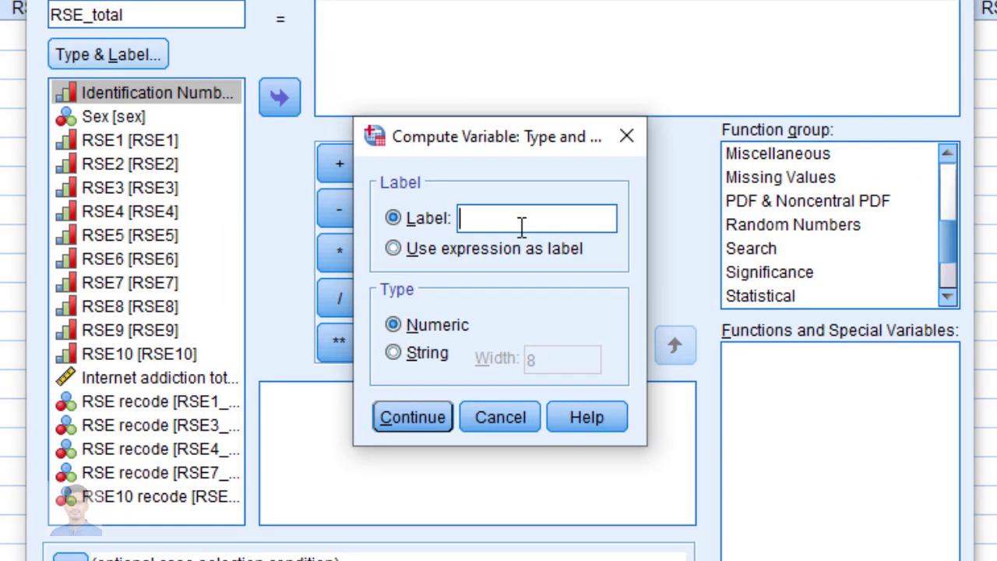
text(RSE total score)
click(423, 418)
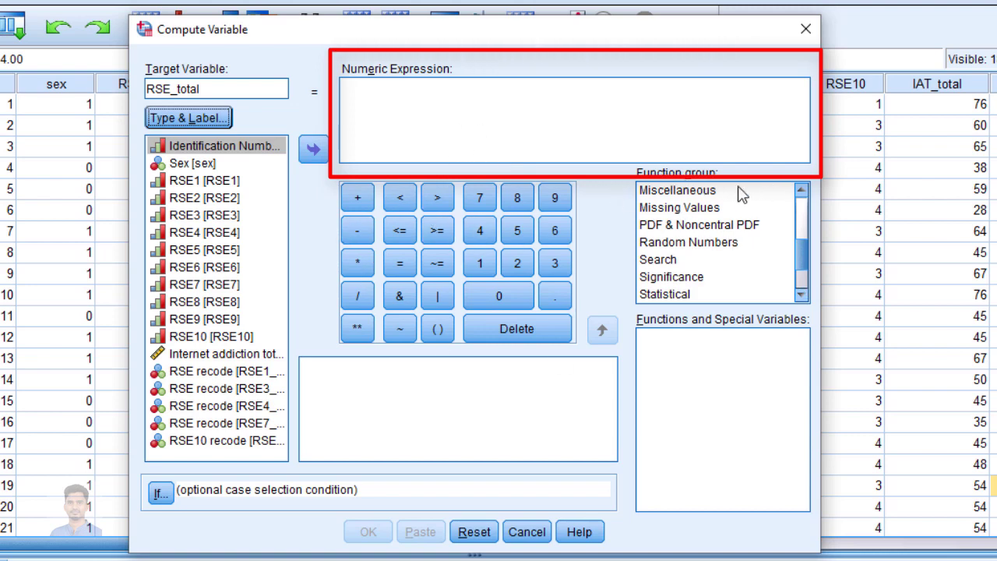
Insert the Sum function from the Statistical function group into the numeric expression.
scroll(781, 237, up, 4)
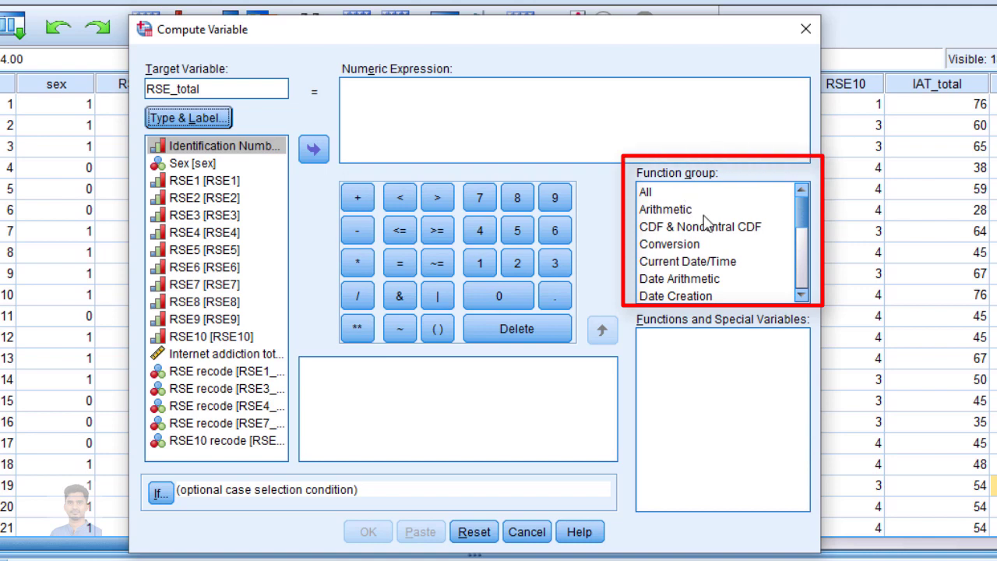
scroll(736, 259, down, 1)
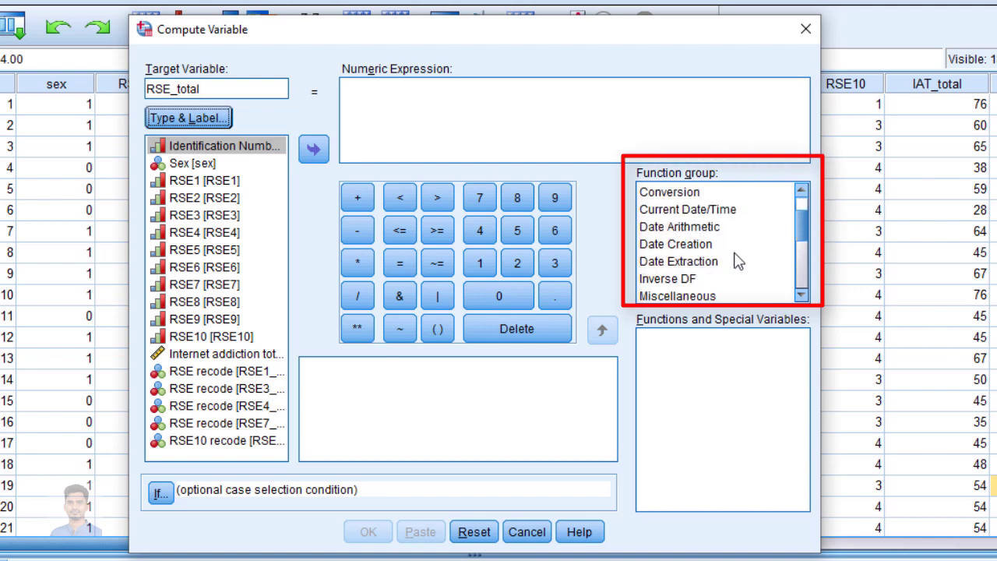
scroll(737, 263, down, 4)
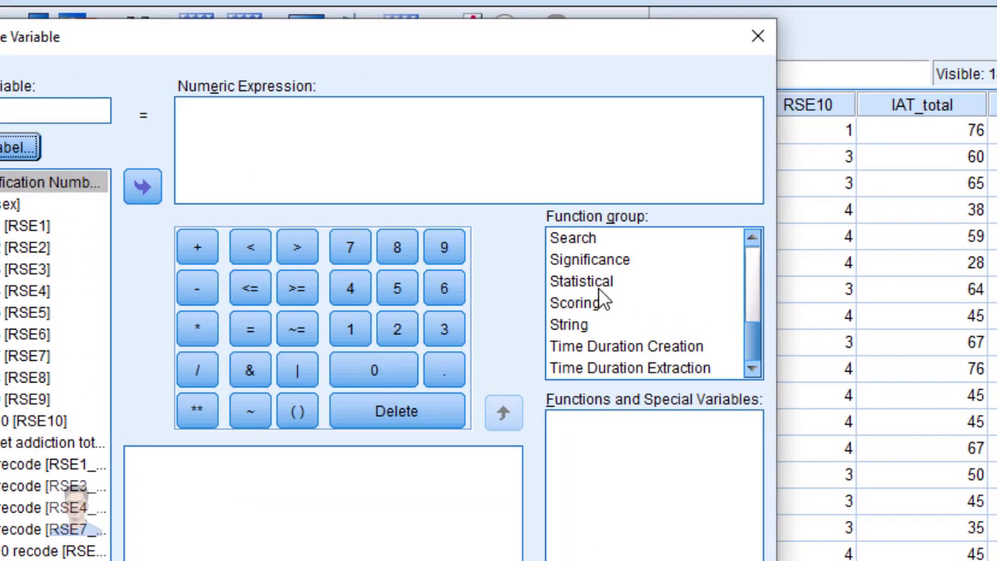
click(600, 282)
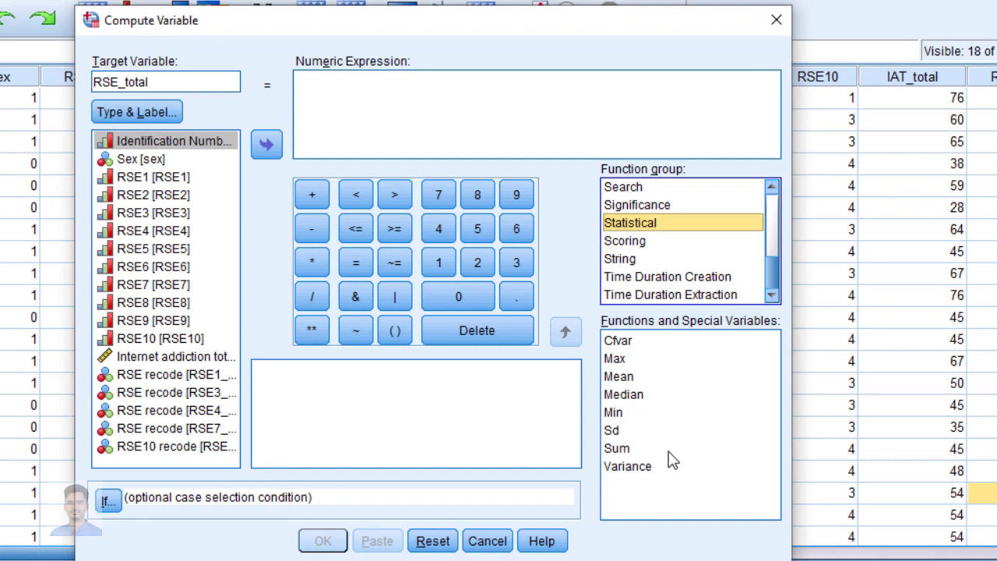
double_click(620, 449)
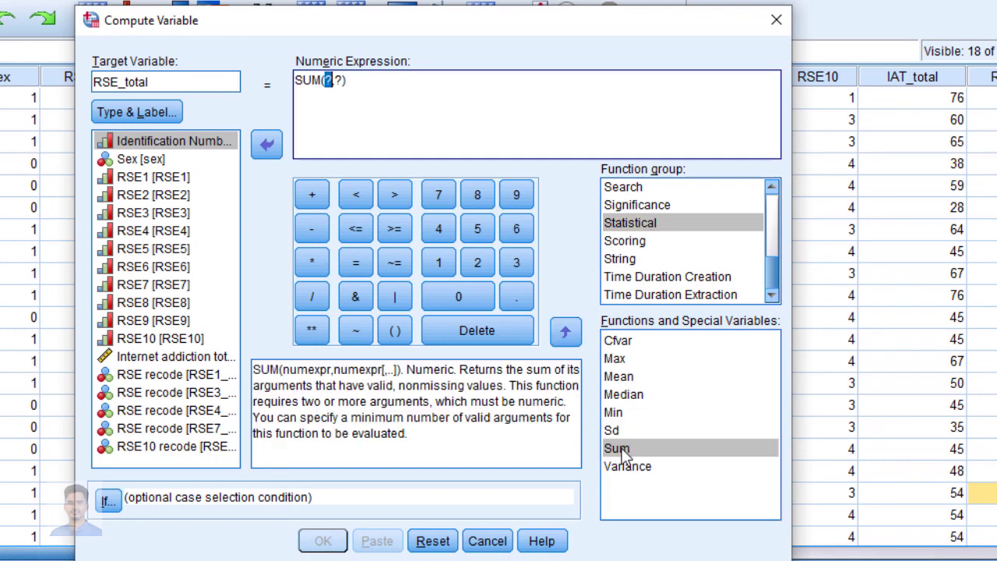
Replace the placeholders in the SUM expression with RSE1_re and RSE2 as the first two arguments.
click(303, 111)
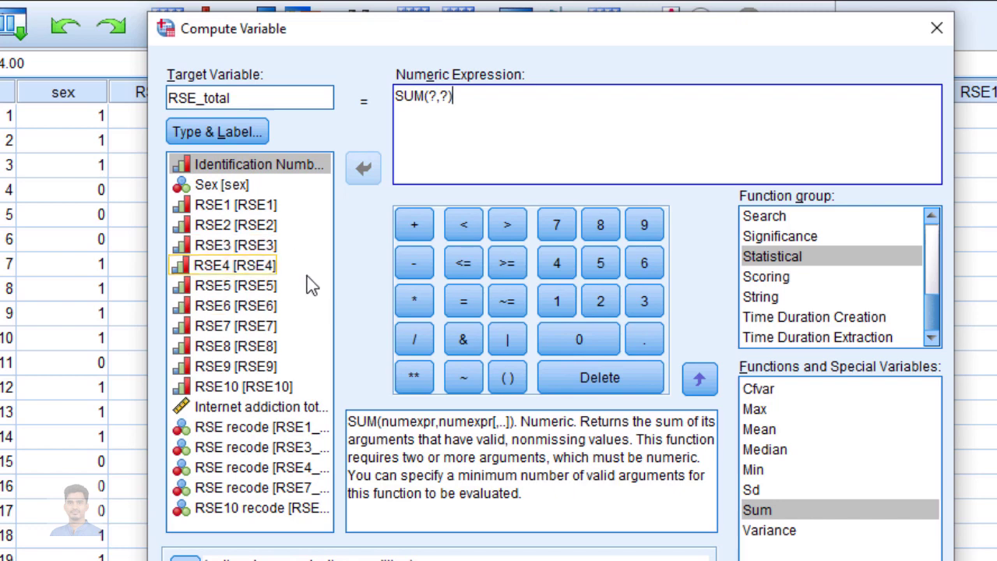
double_click(284, 436)
key(ctrl+z)
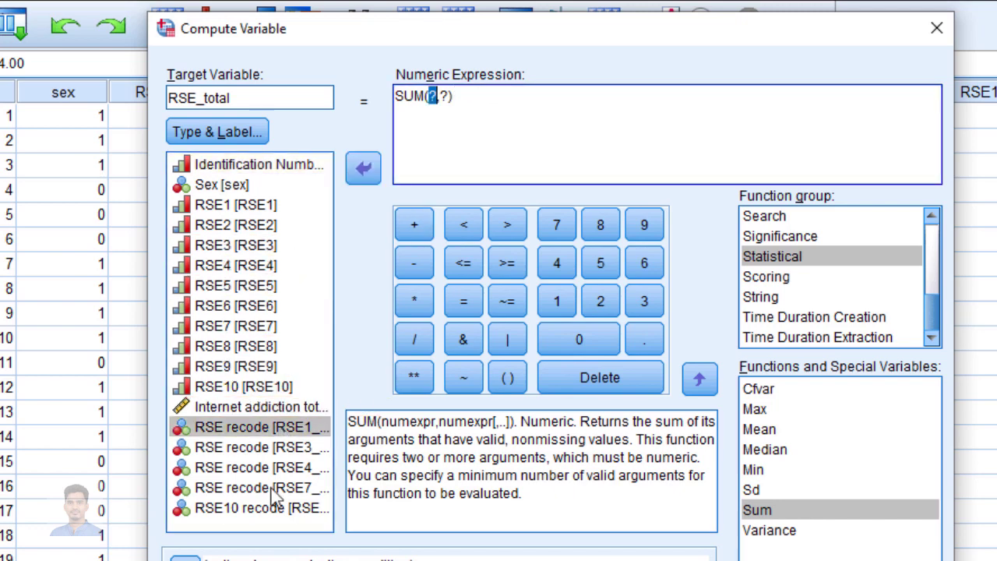
click(273, 429)
click(364, 169)
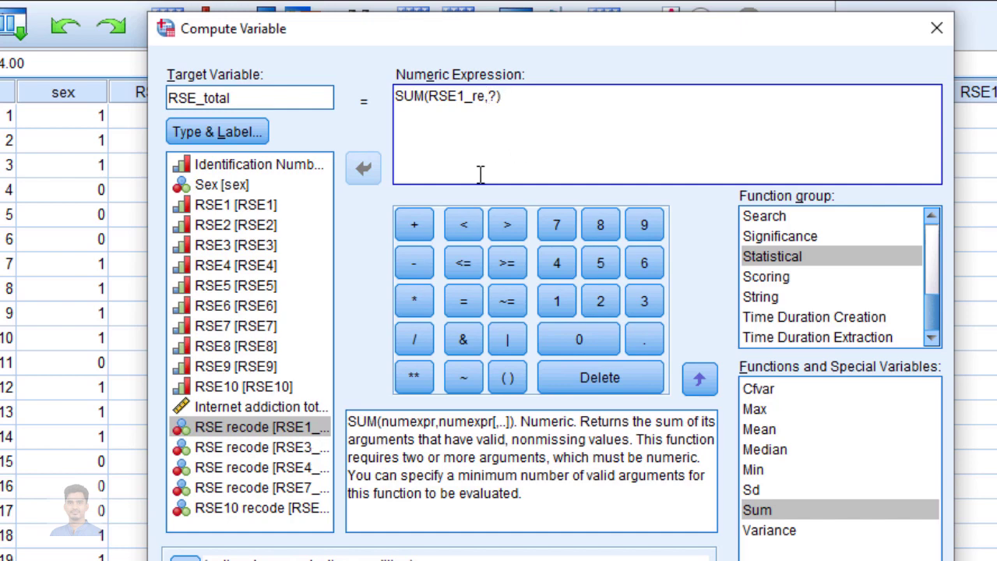
click(249, 226)
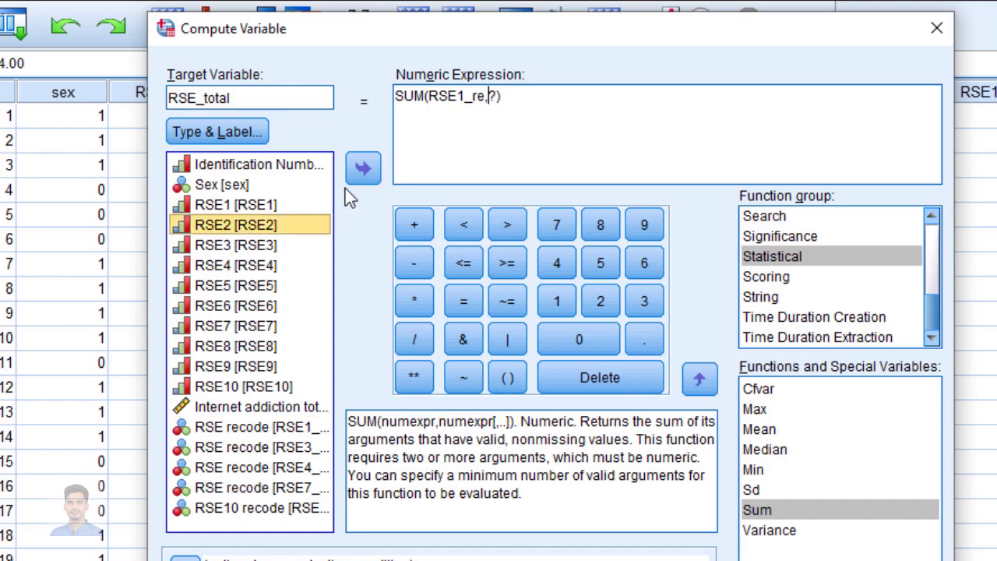
click(364, 167)
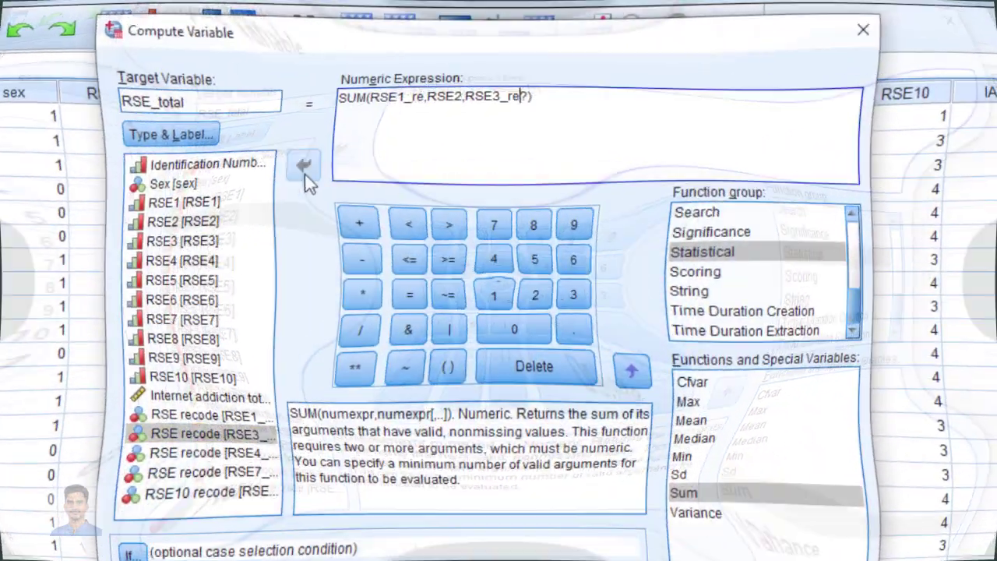
Extend the SUM expression with RSE3_re, RSE4_re, RSE5 and RSE6, separated by commas.
click(257, 467)
click(364, 167)
text(,RSE3_re,RSE4_re,)
click(169, 288)
click(299, 171)
text(,RSE3_re,RSE4_re,RSE5)
click(169, 307)
click(296, 173)
text(,RSE4_re,RSE5,RSE6,)
Complete the SUM expression with RSE7_re, RSE8, RSE9 and RSE10_re, and run the computation of RSE_total.
click(206, 491)
click(297, 172)
text(,RSE5,RSE6,RSE7_re,)
click(210, 348)
click(296, 173)
text(,RSE6,RSE7_re,RSE8,)
click(169, 369)
click(298, 171)
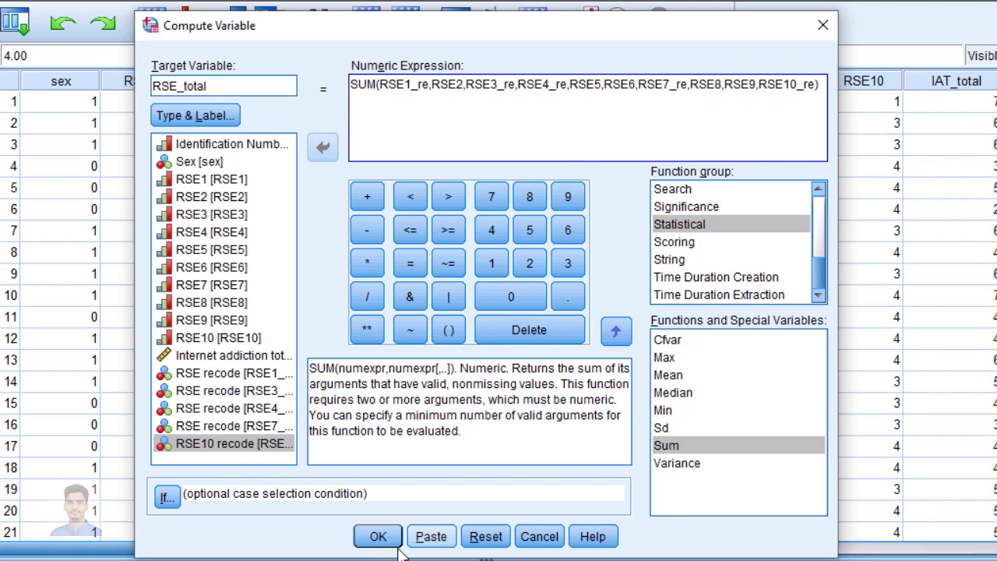
click(378, 536)
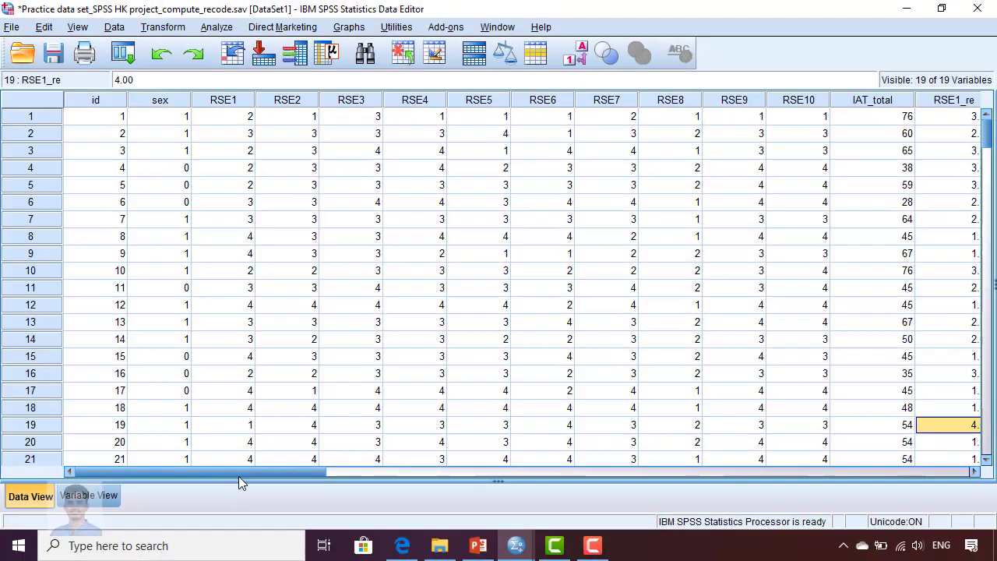
Examine the RSE_total column from the first case to the last, alongside the original and recoded RSE items.
drag(198, 504, 453, 547)
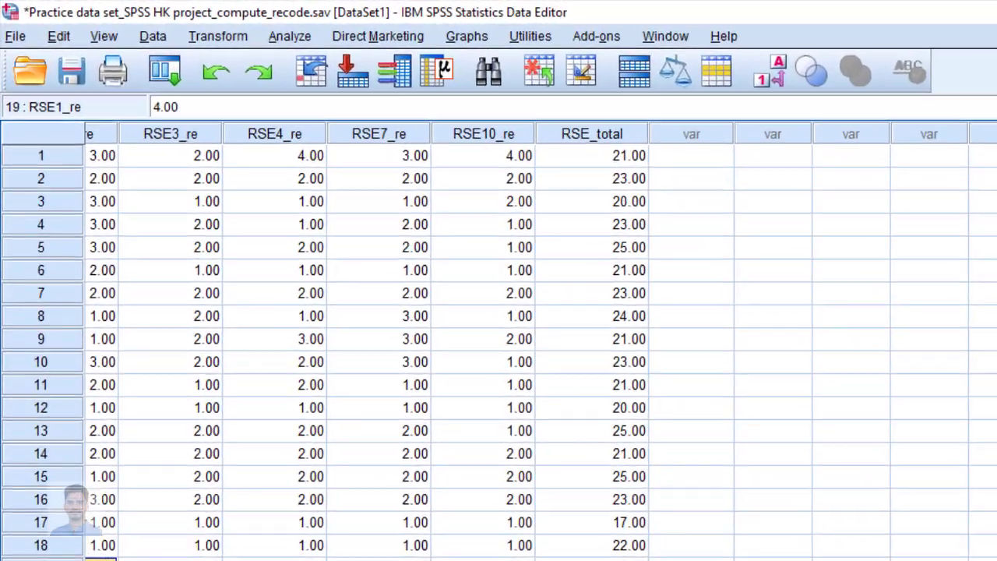
scroll(665, 545, down, 20)
scroll(668, 538, down, 20)
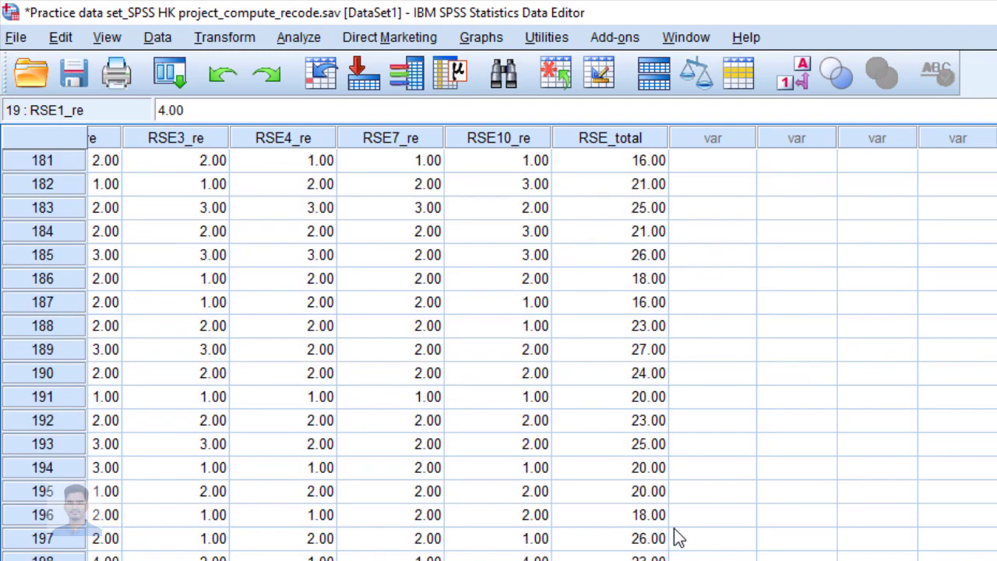
scroll(678, 537, down, 2)
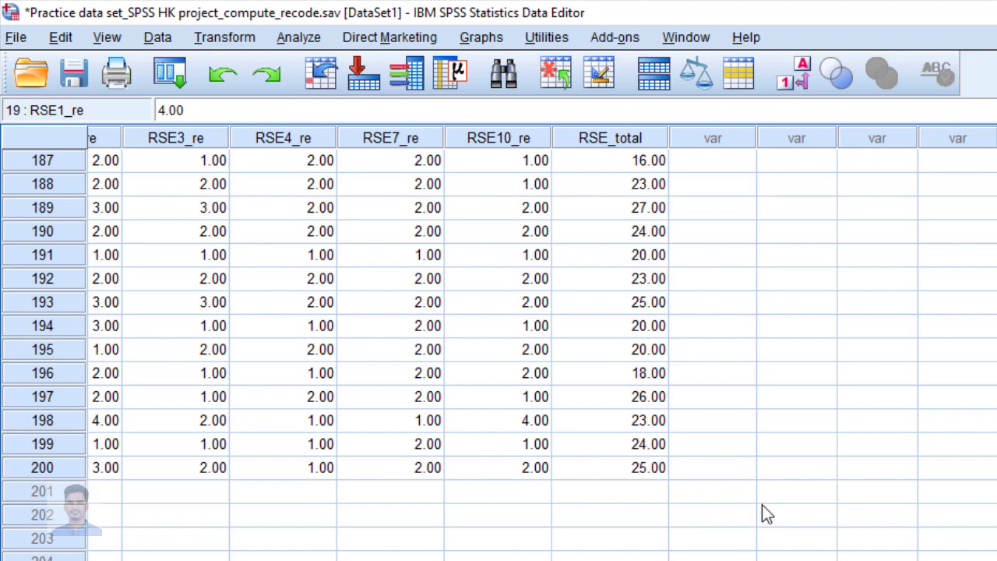
scroll(764, 503, up, 5)
scroll(829, 374, up, 20)
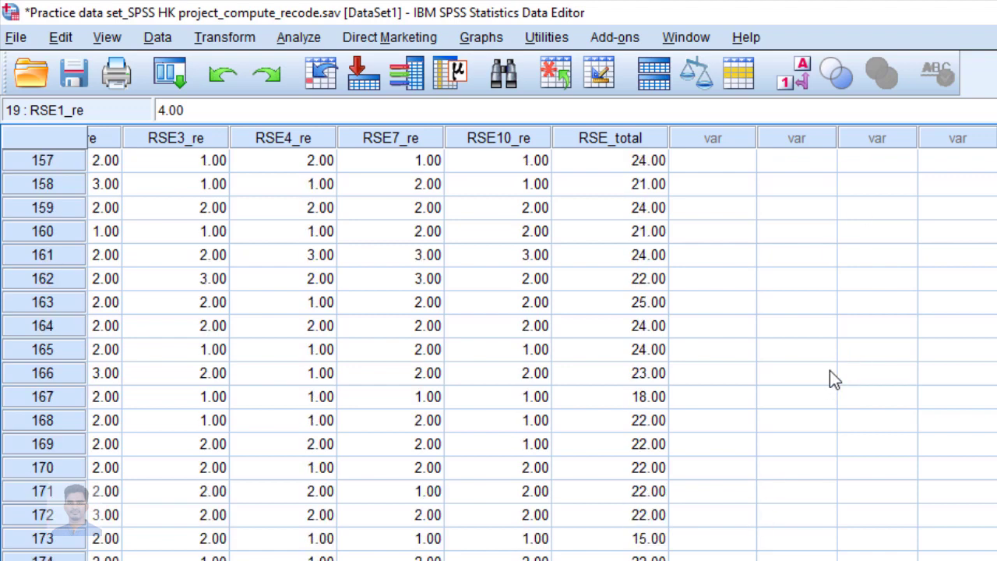
scroll(834, 374, up, 20)
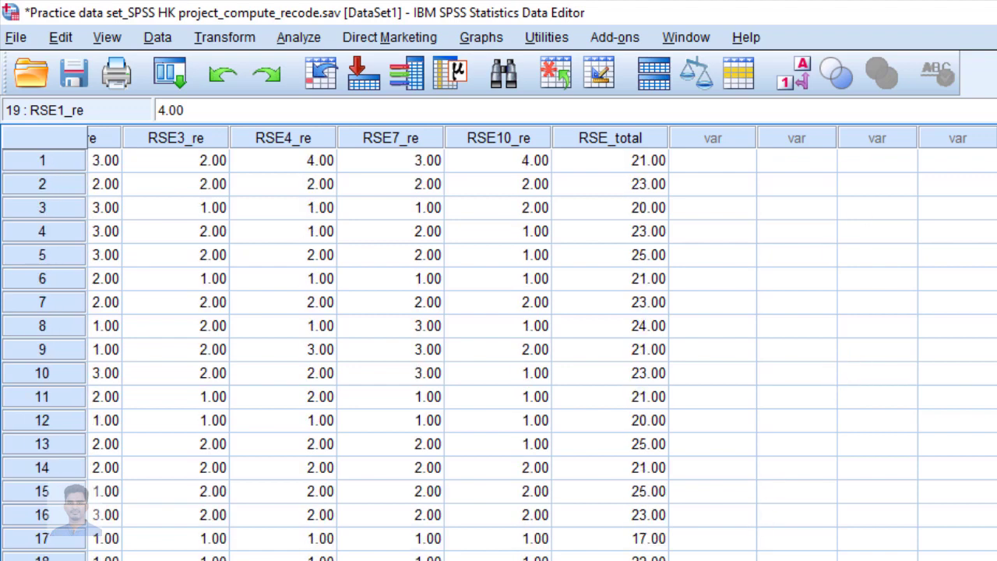
scroll(542, 342, left, 2)
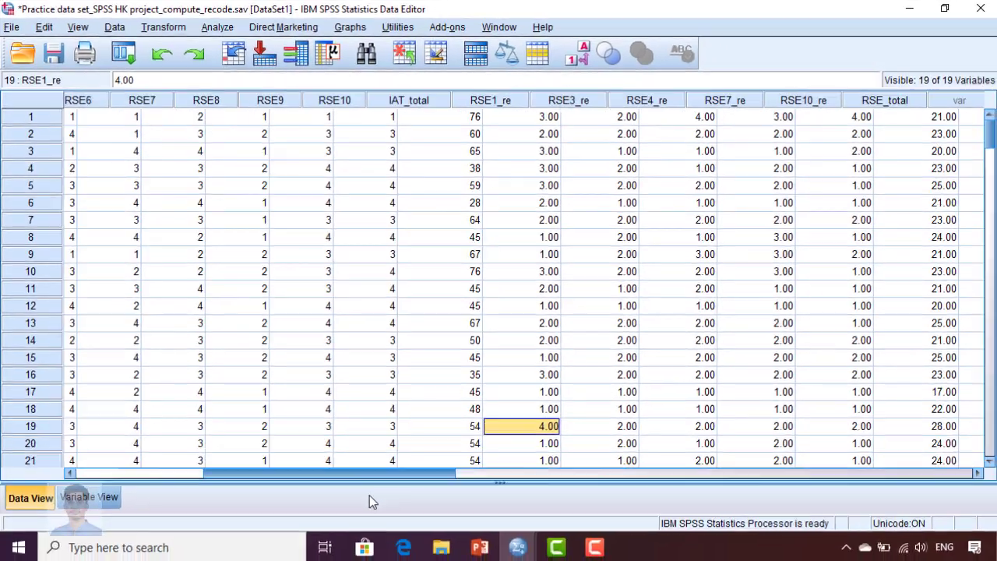
scroll(312, 496, left, 10)
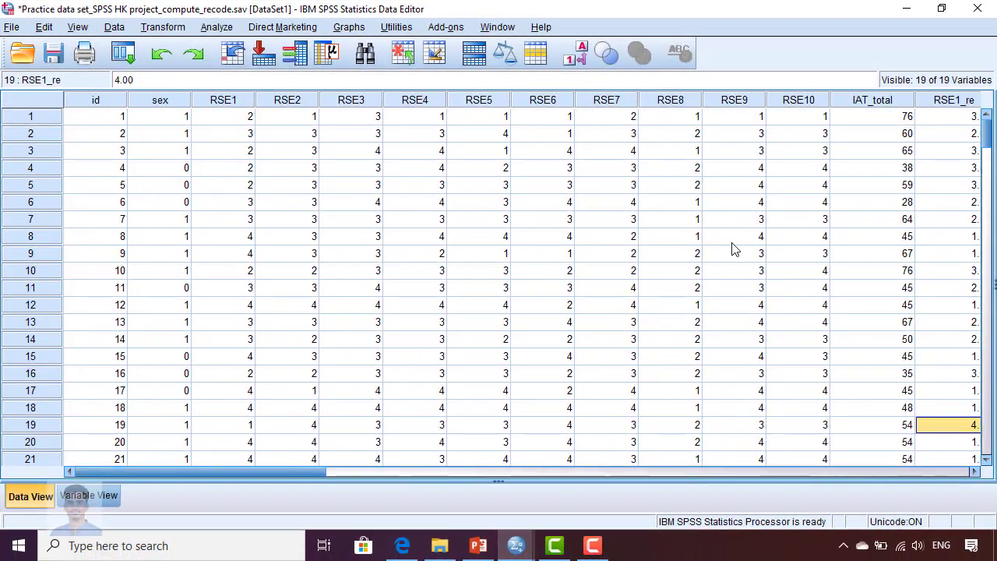
drag(241, 473, 491, 506)
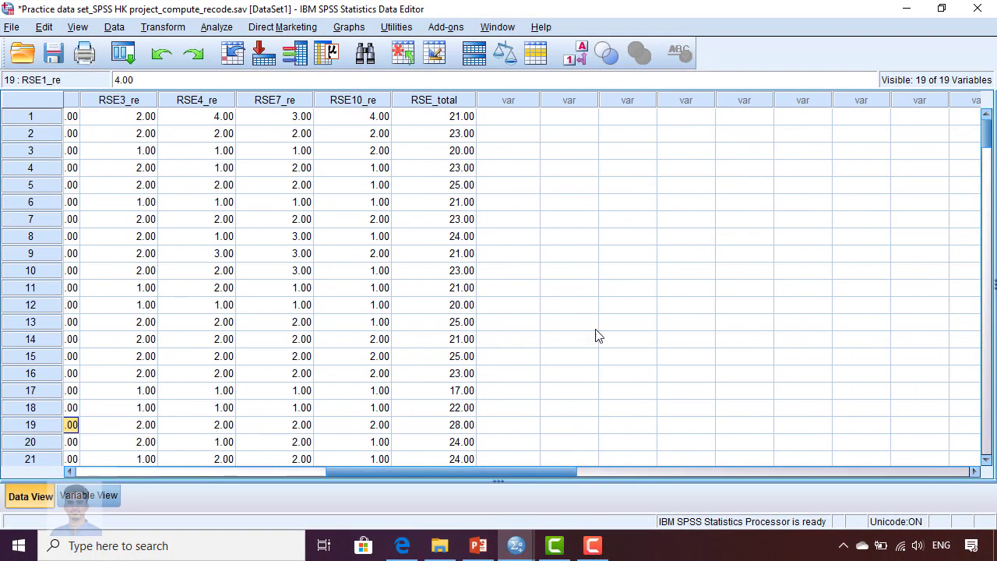
Select the IAT_total column and examine the internet addiction scores from the first case to case 200.
drag(442, 470, 353, 496)
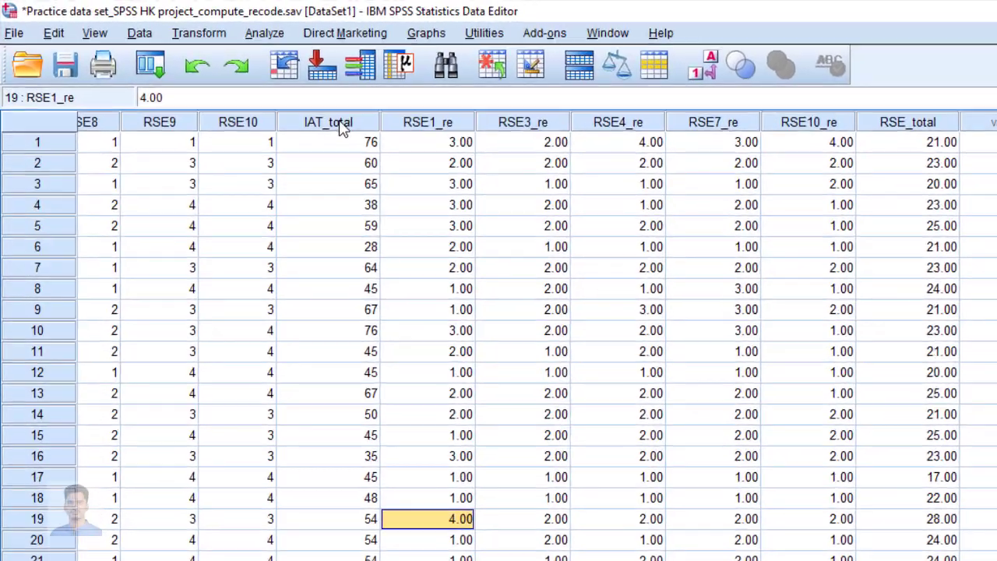
click(279, 103)
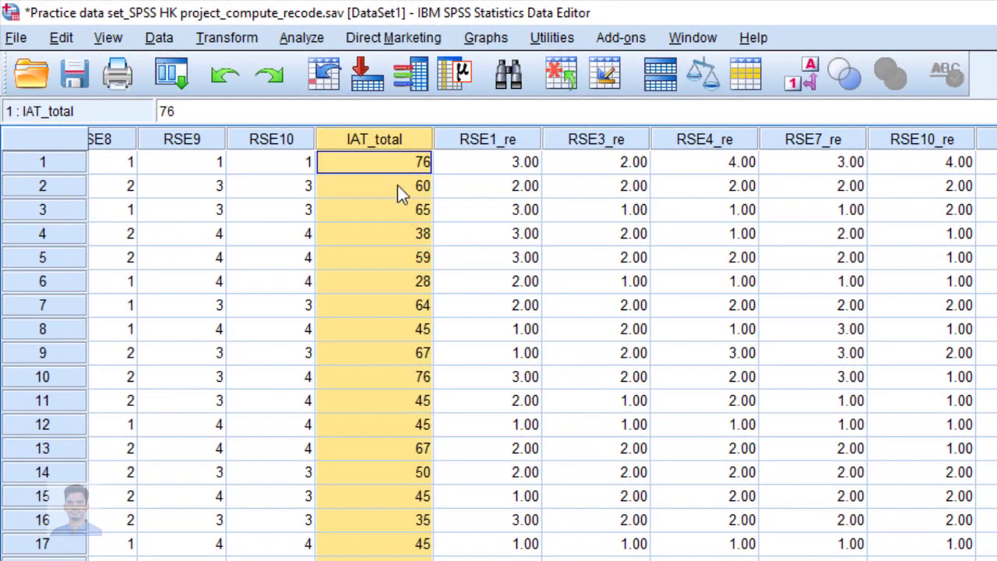
scroll(388, 361, down, 15)
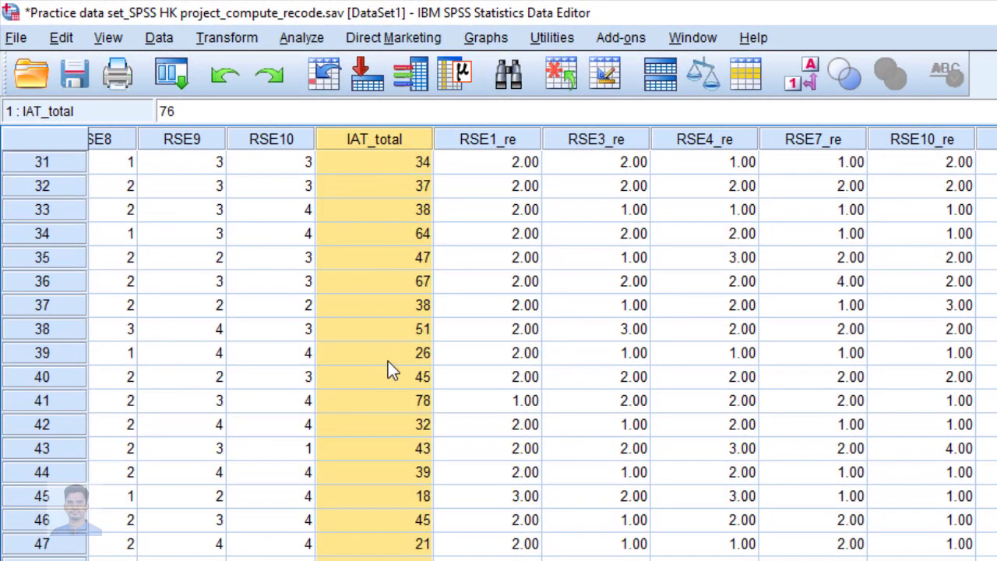
scroll(388, 363, down, 20)
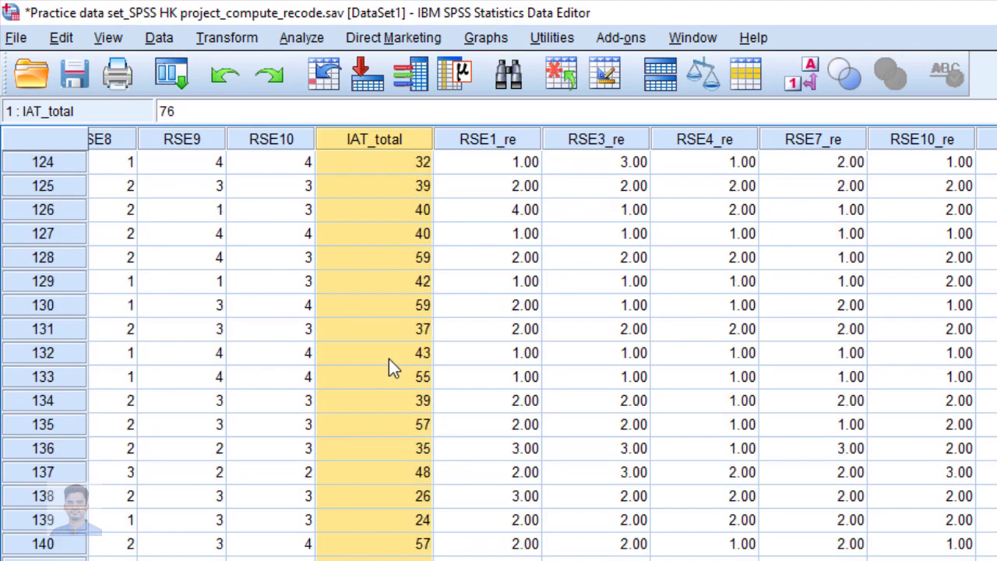
scroll(390, 360, down, 16)
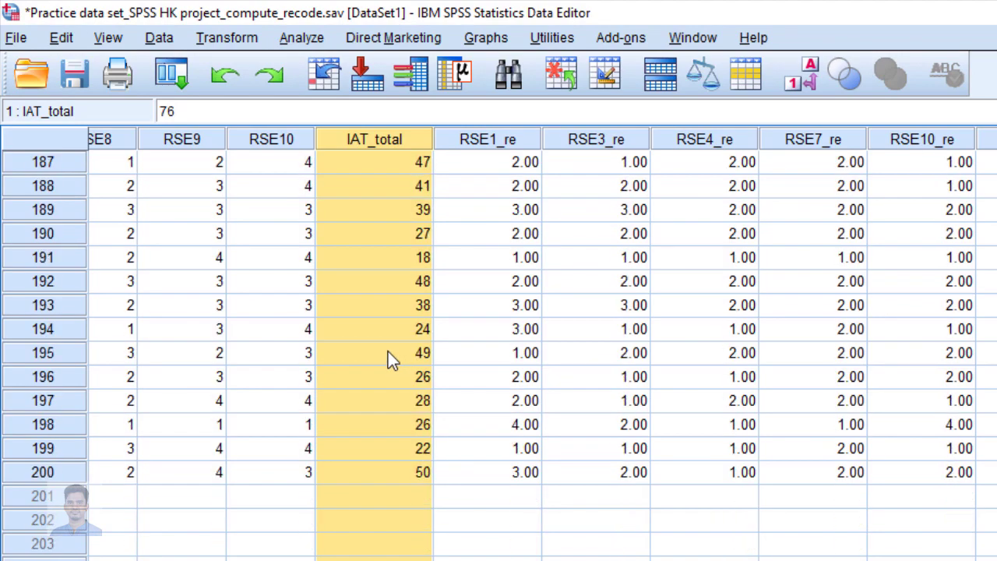
click(398, 473)
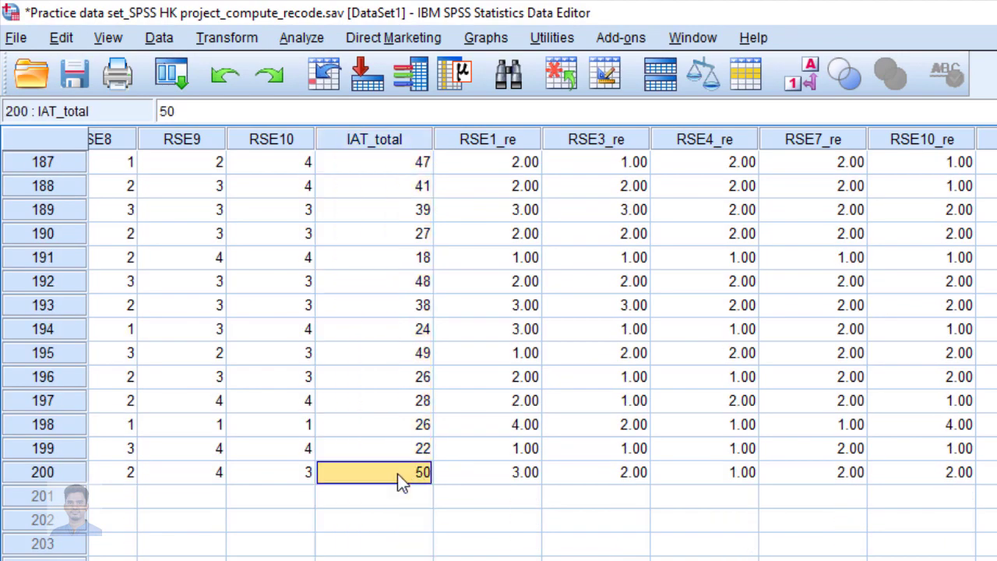
scroll(394, 312, up, 20)
scroll(430, 229, up, 20)
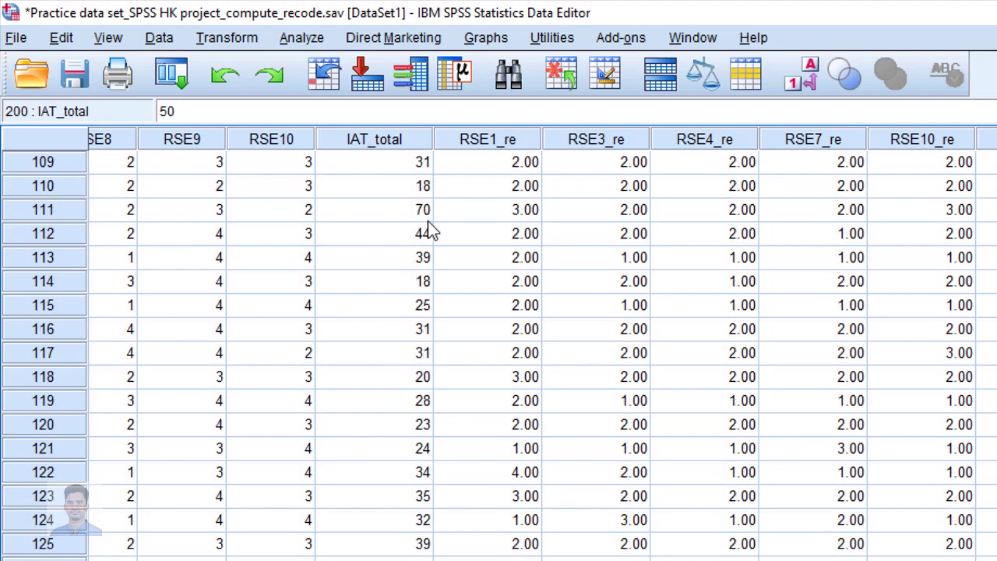
scroll(430, 229, up, 20)
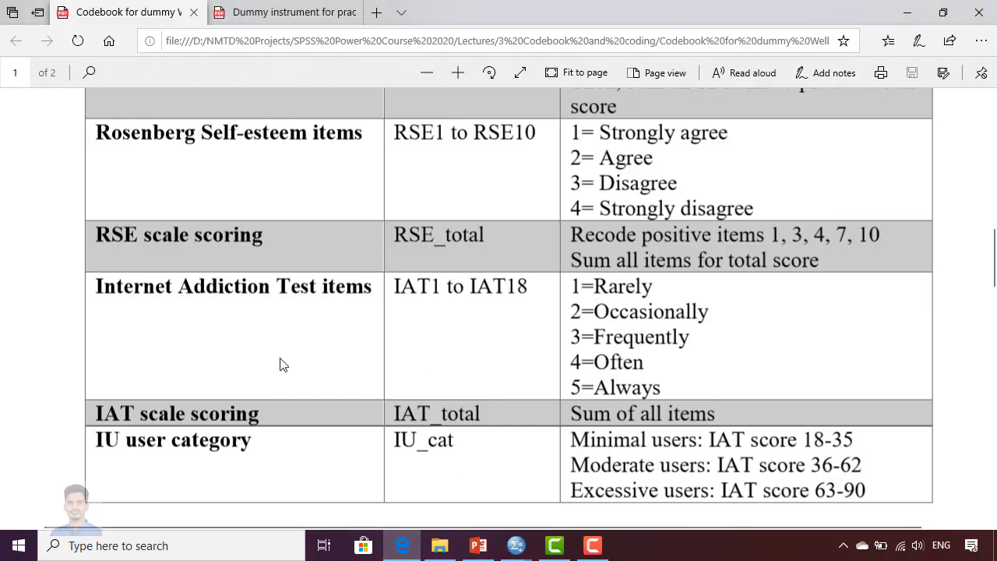
Examine the codebook's score ranges for the IU user category variable, IU_cat.
scroll(403, 454, down, 3)
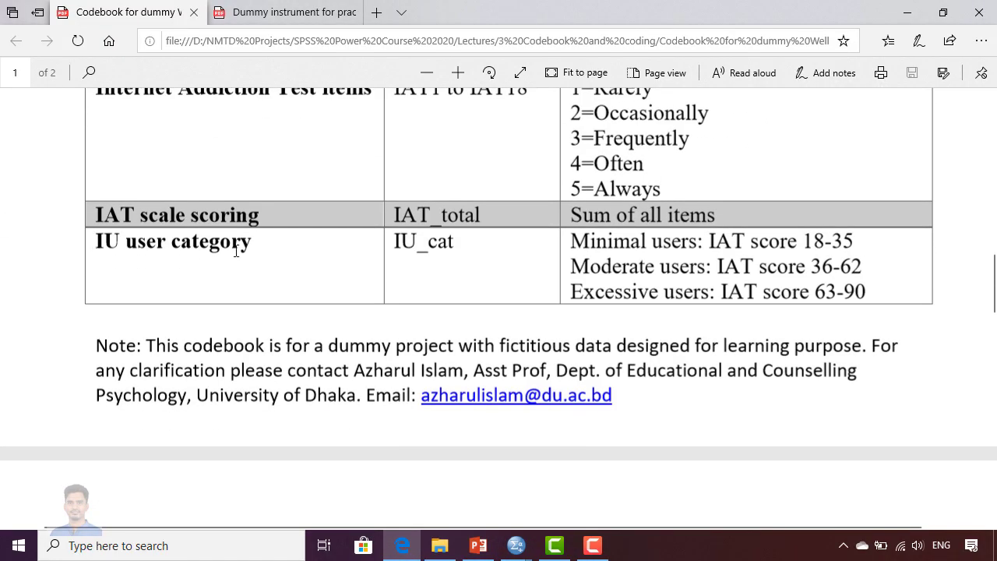
scroll(343, 269, down, 2)
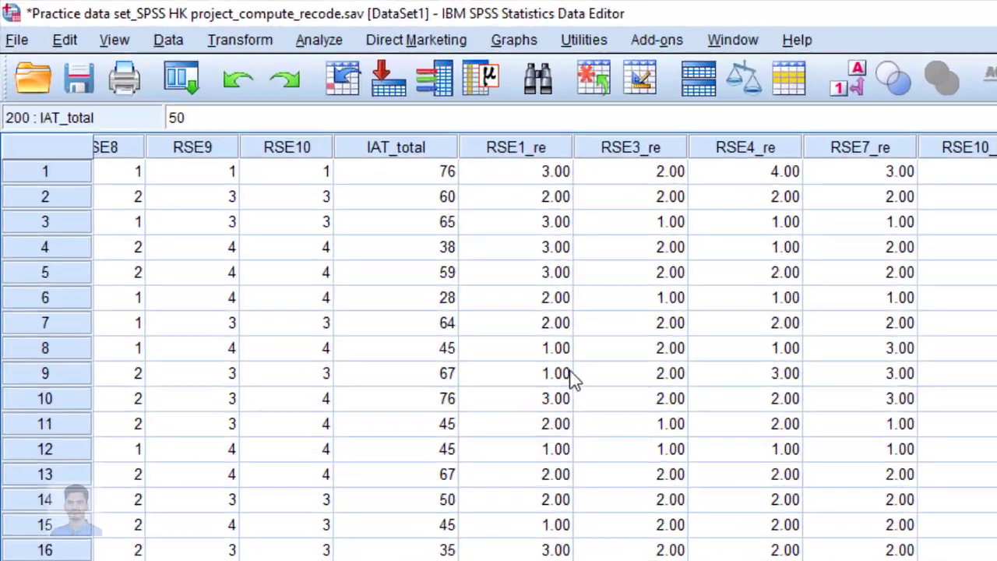
Start a new Recode into Different Variables with the previous RSE settings cleared, and select the Internet addiction score as the input variable.
click(298, 73)
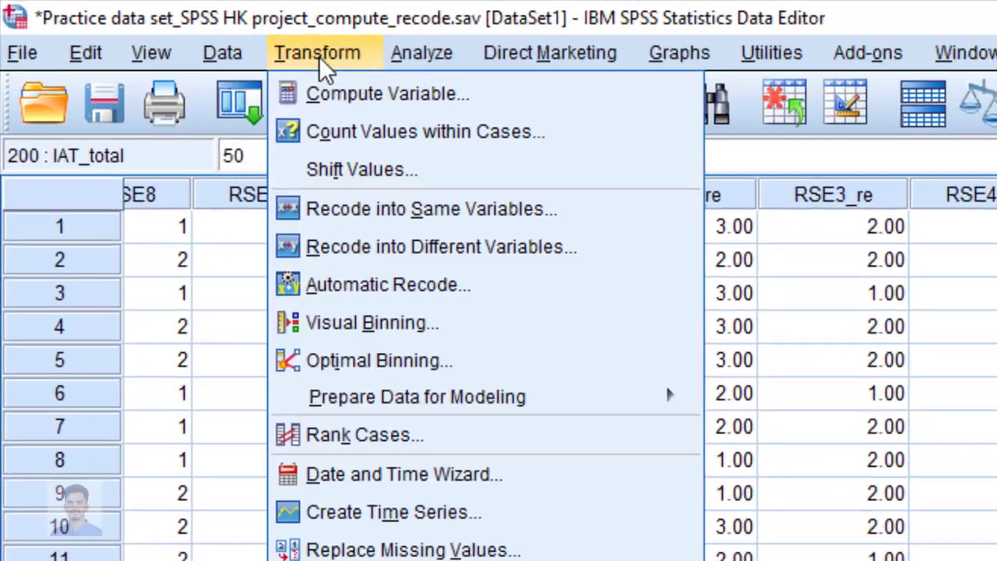
click(388, 246)
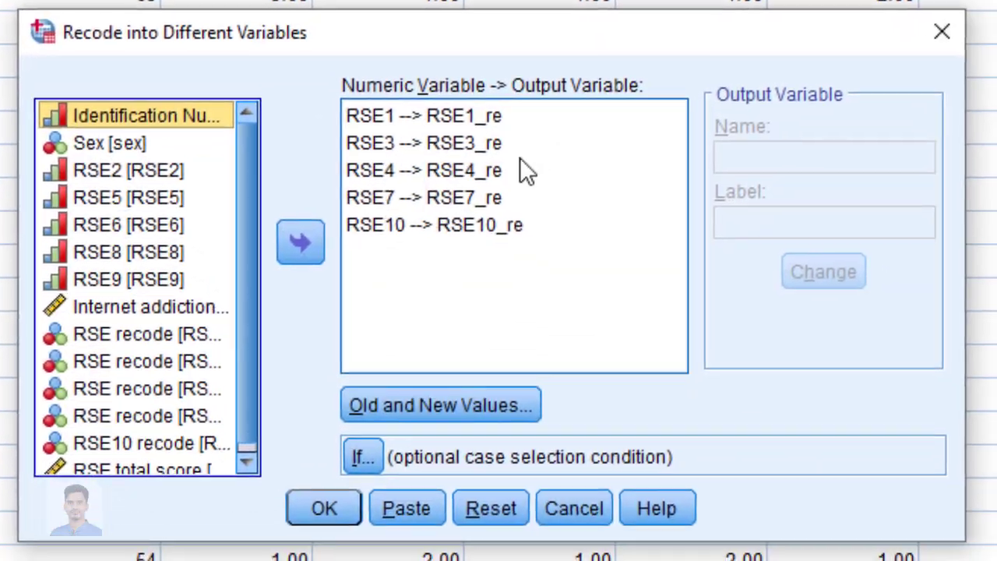
click(503, 513)
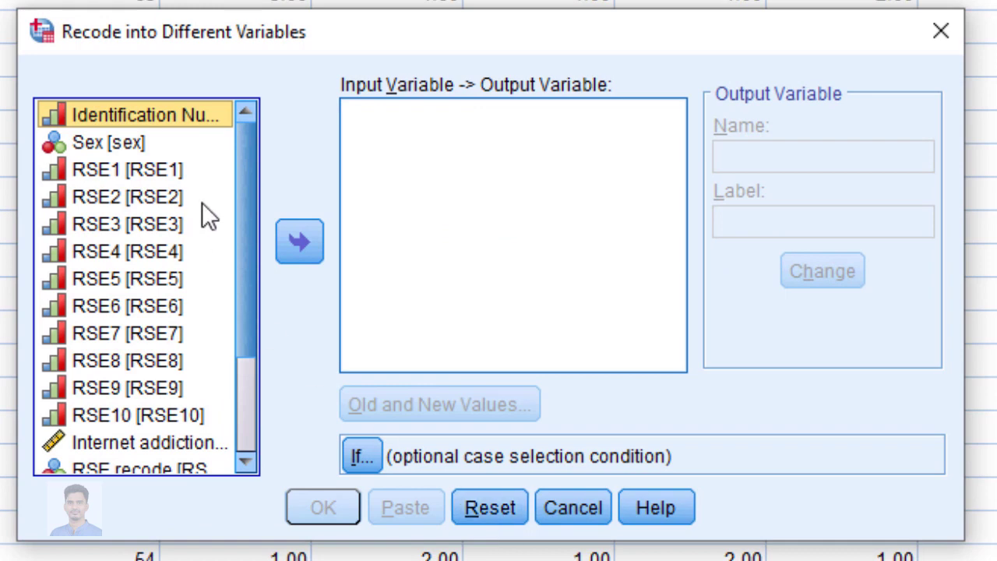
scroll(172, 322, down, 2)
click(148, 299)
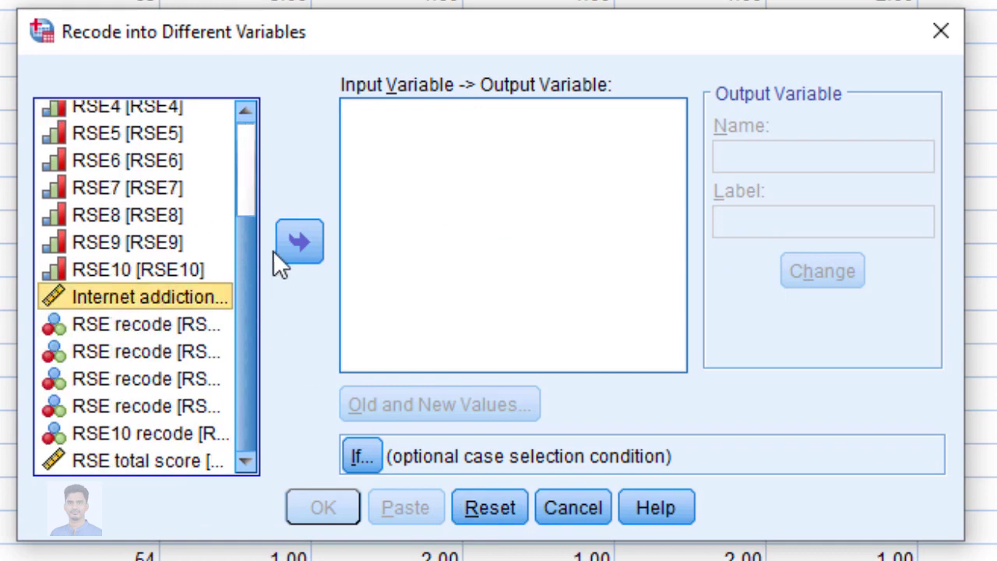